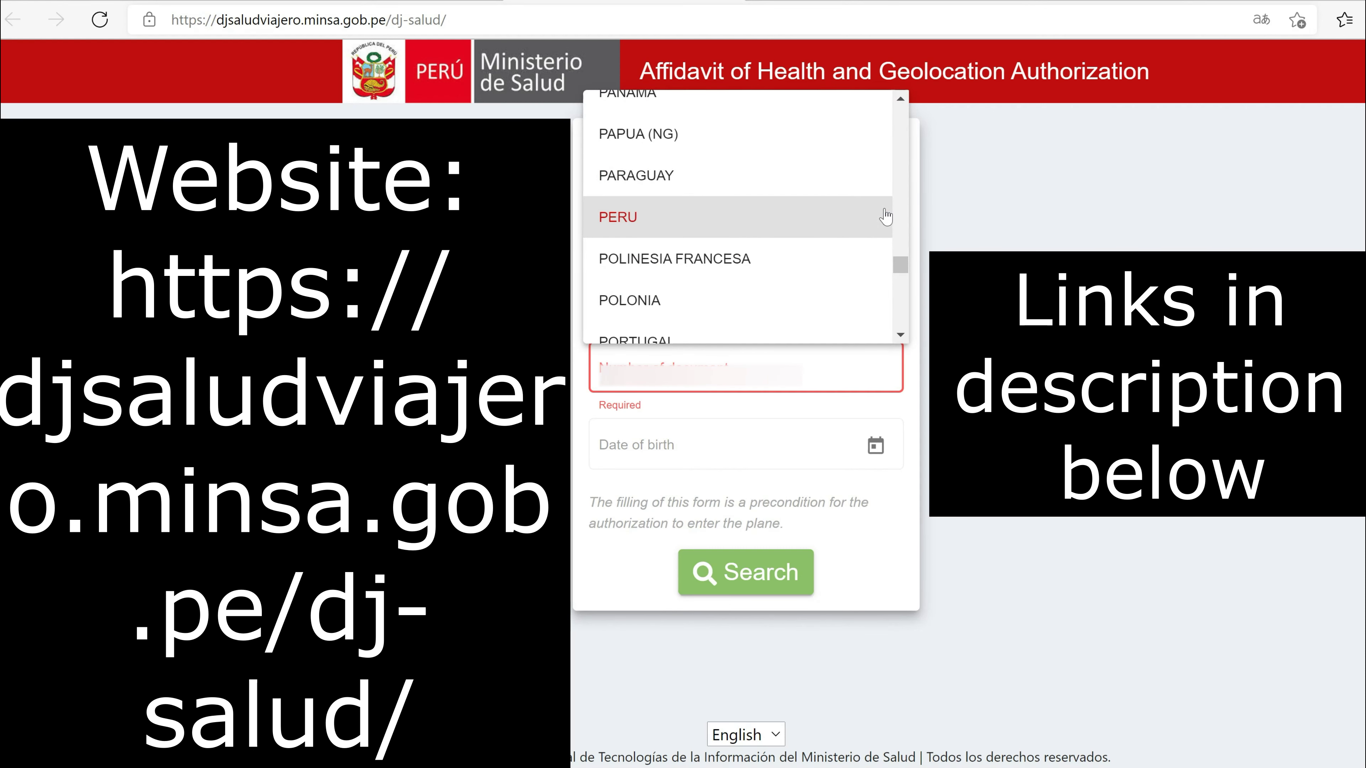
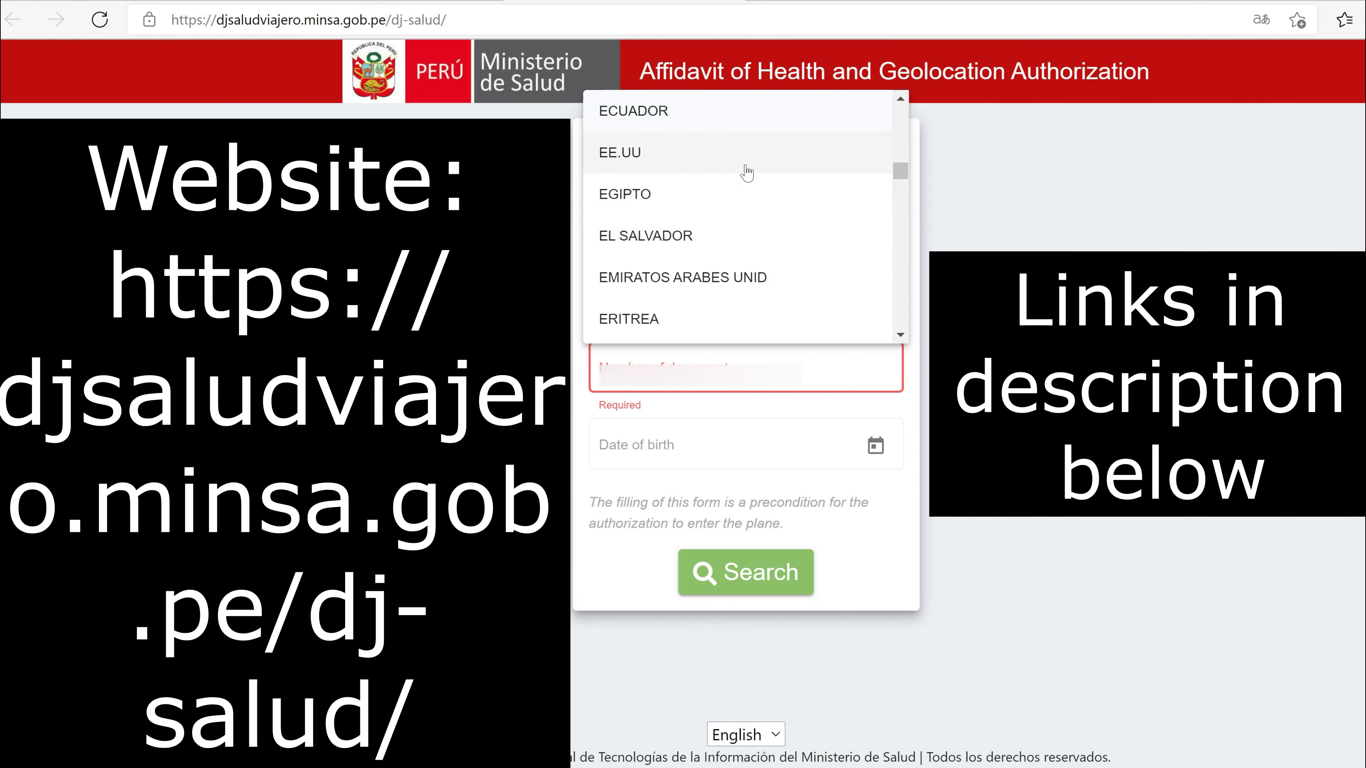
Step: Choose EE.UU as nationality and PAS as document type, then enter the passport number
click(747, 171)
click(741, 304)
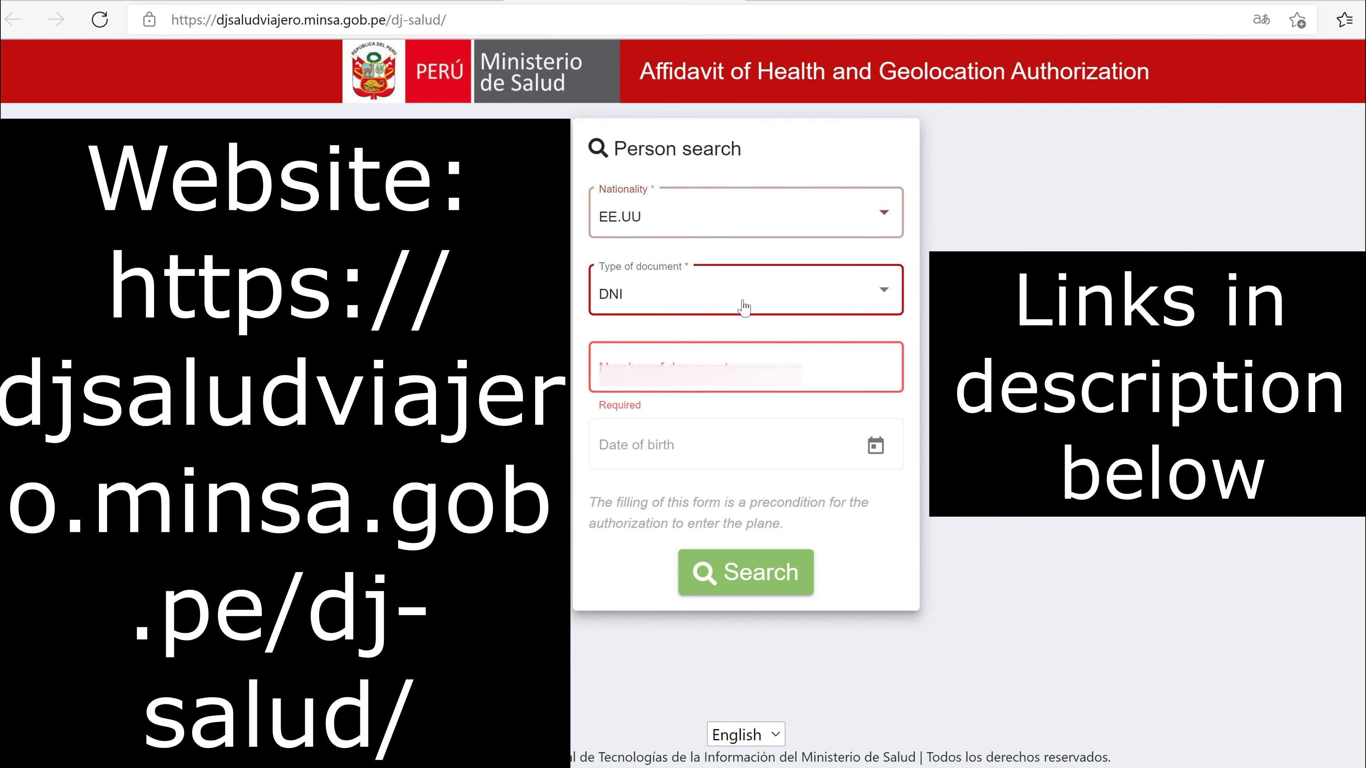
click(686, 345)
click(672, 365)
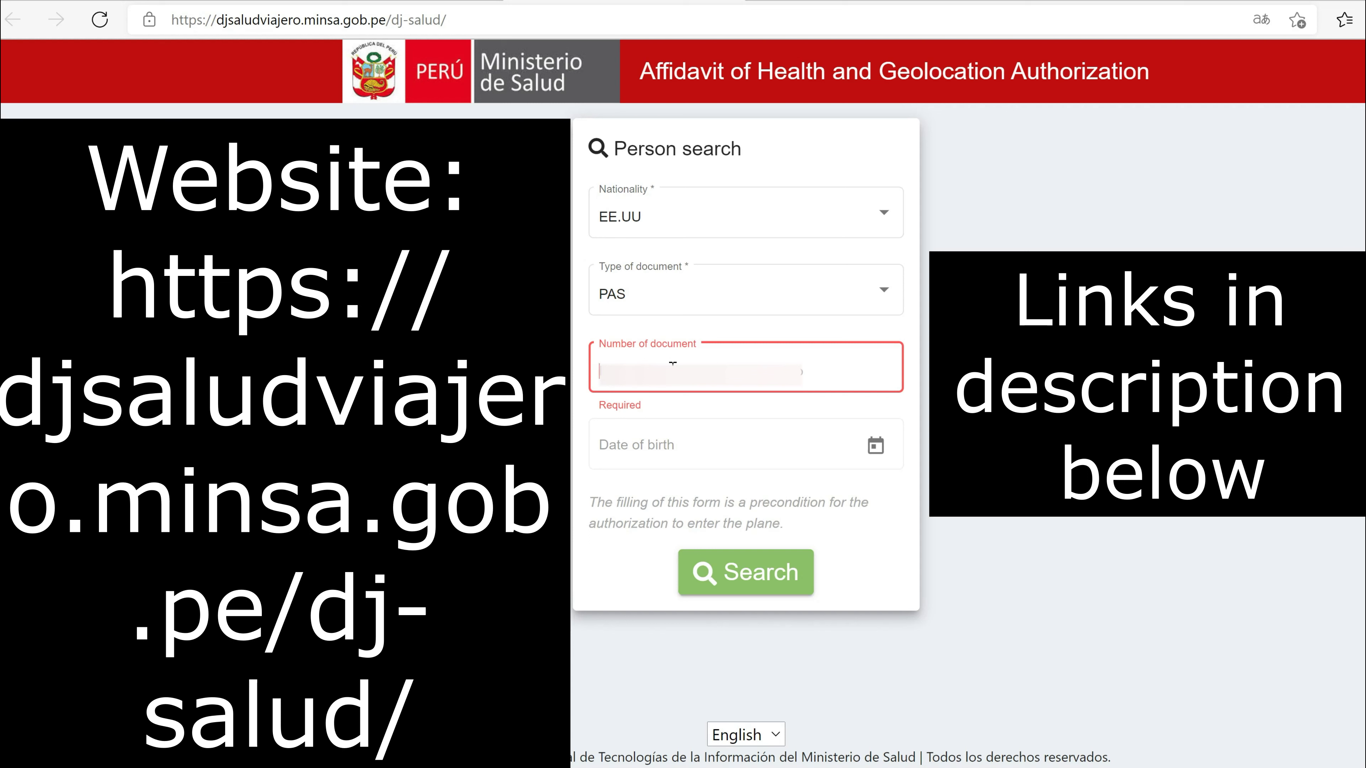
text(51)
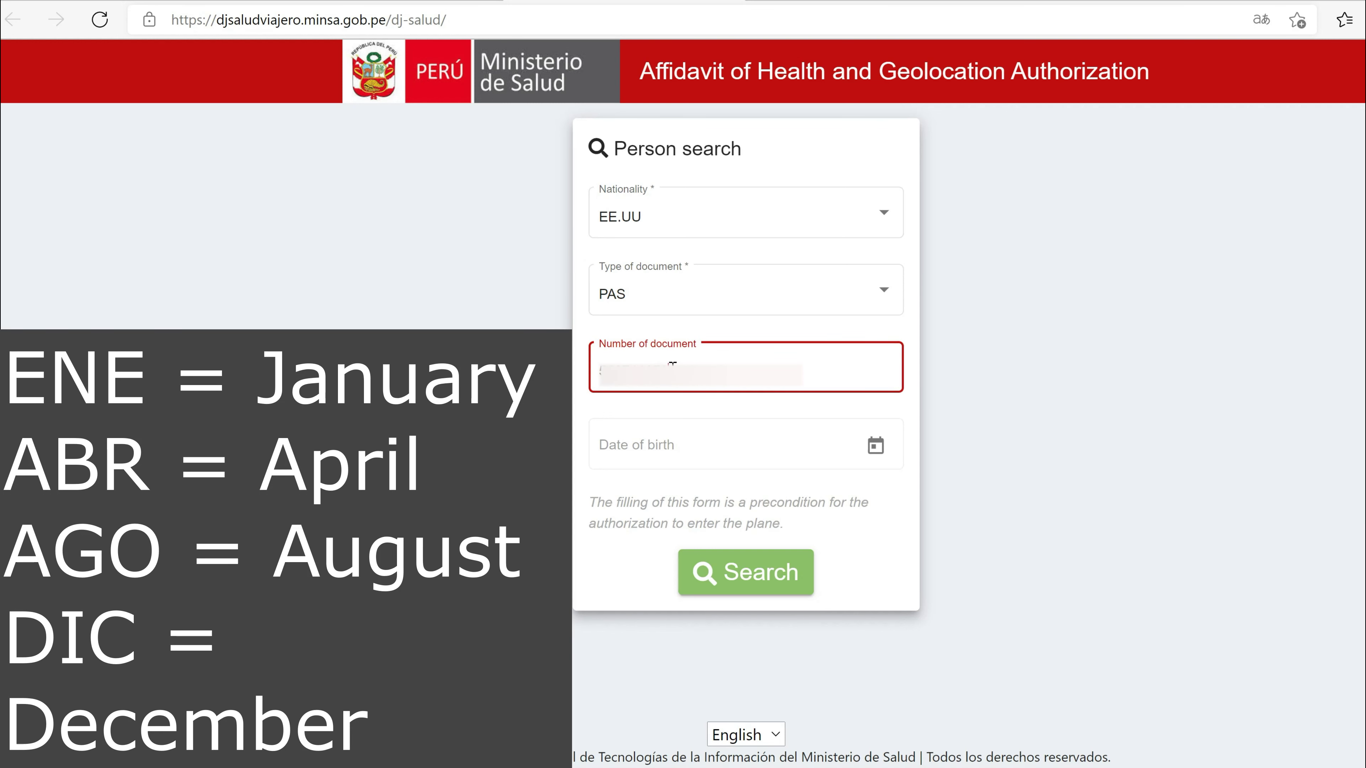
Step: Pick a November 1981 date of birth in the calendar picker
click(651, 454)
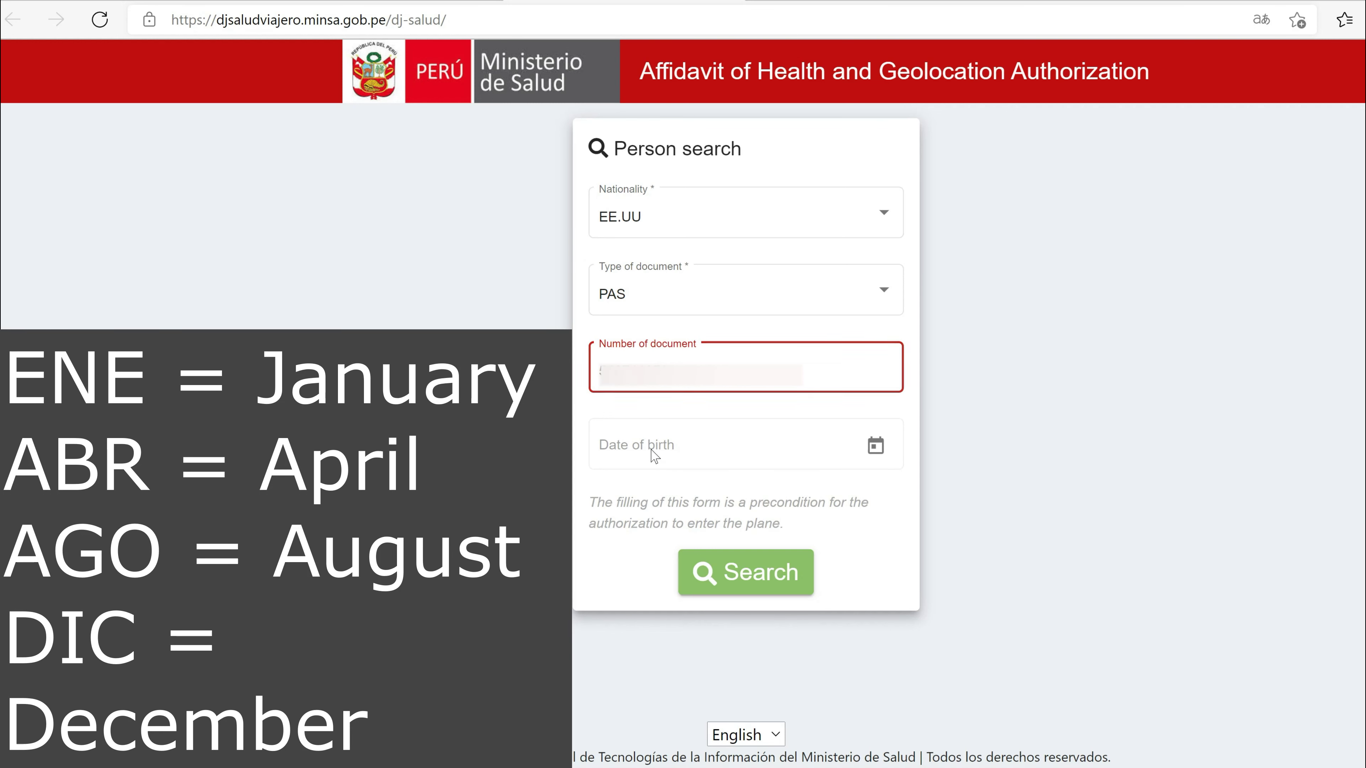
click(876, 446)
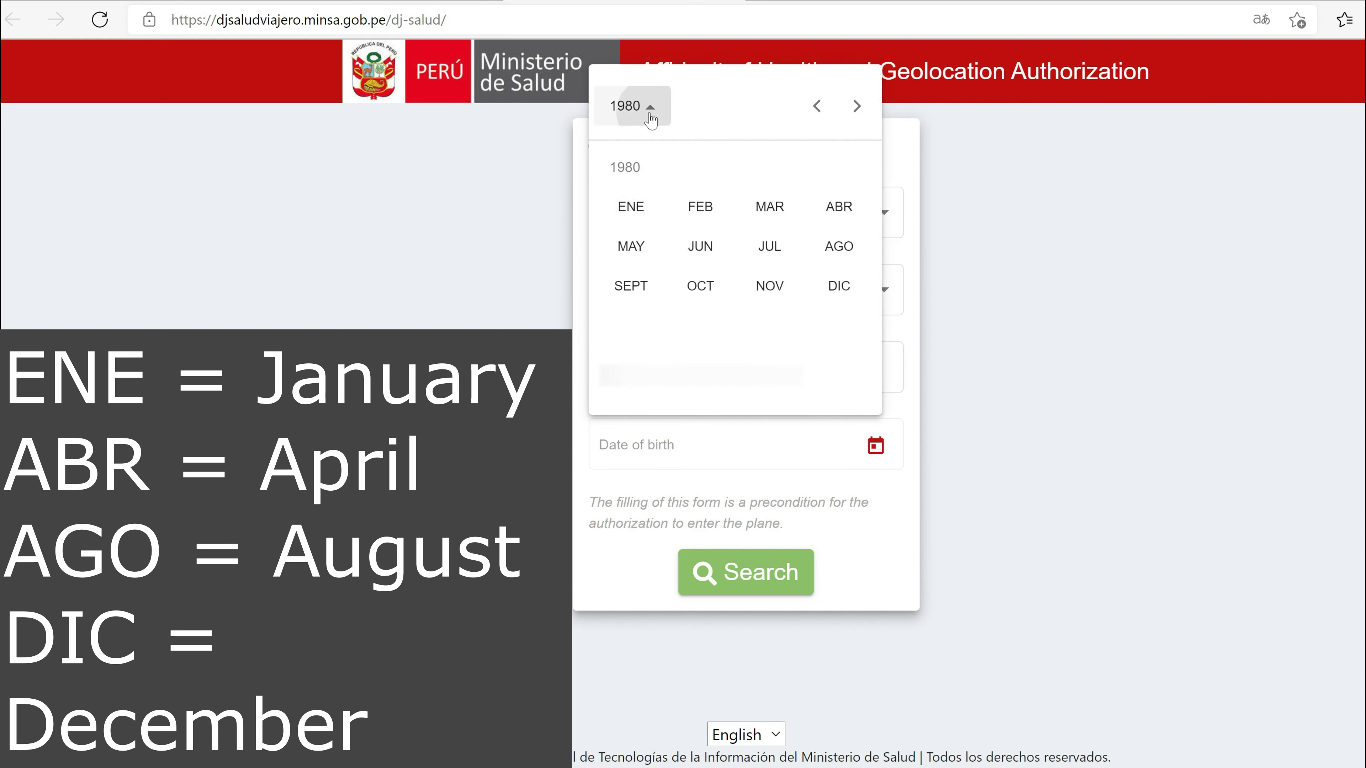
click(650, 110)
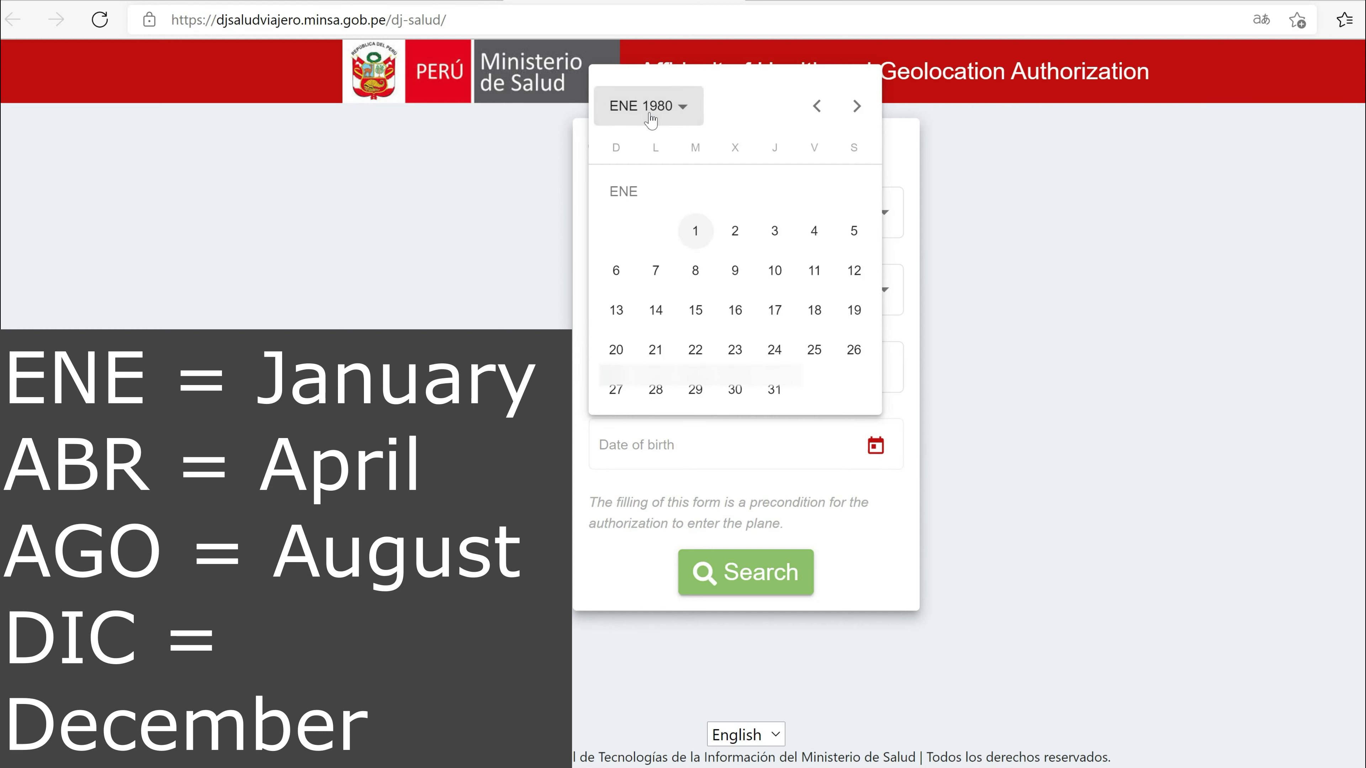
click(684, 108)
click(841, 211)
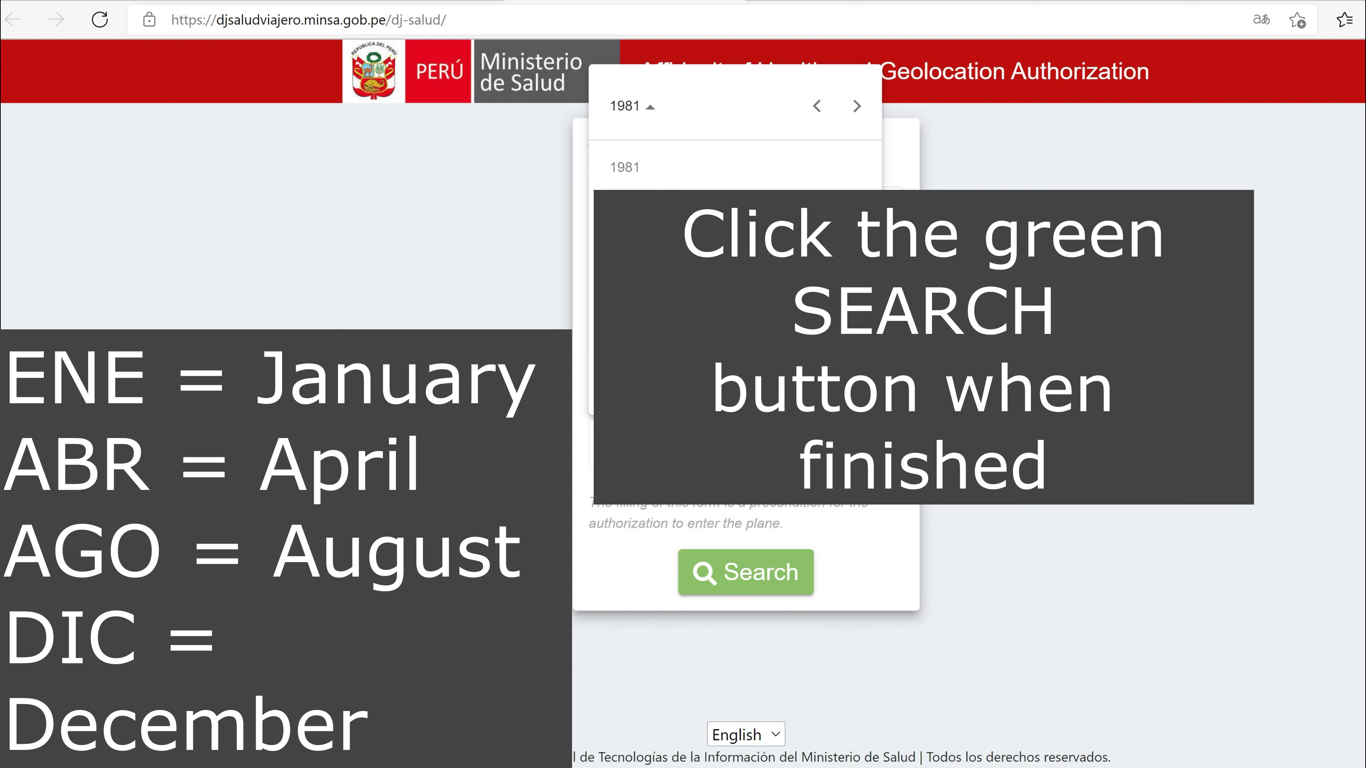
click(771, 285)
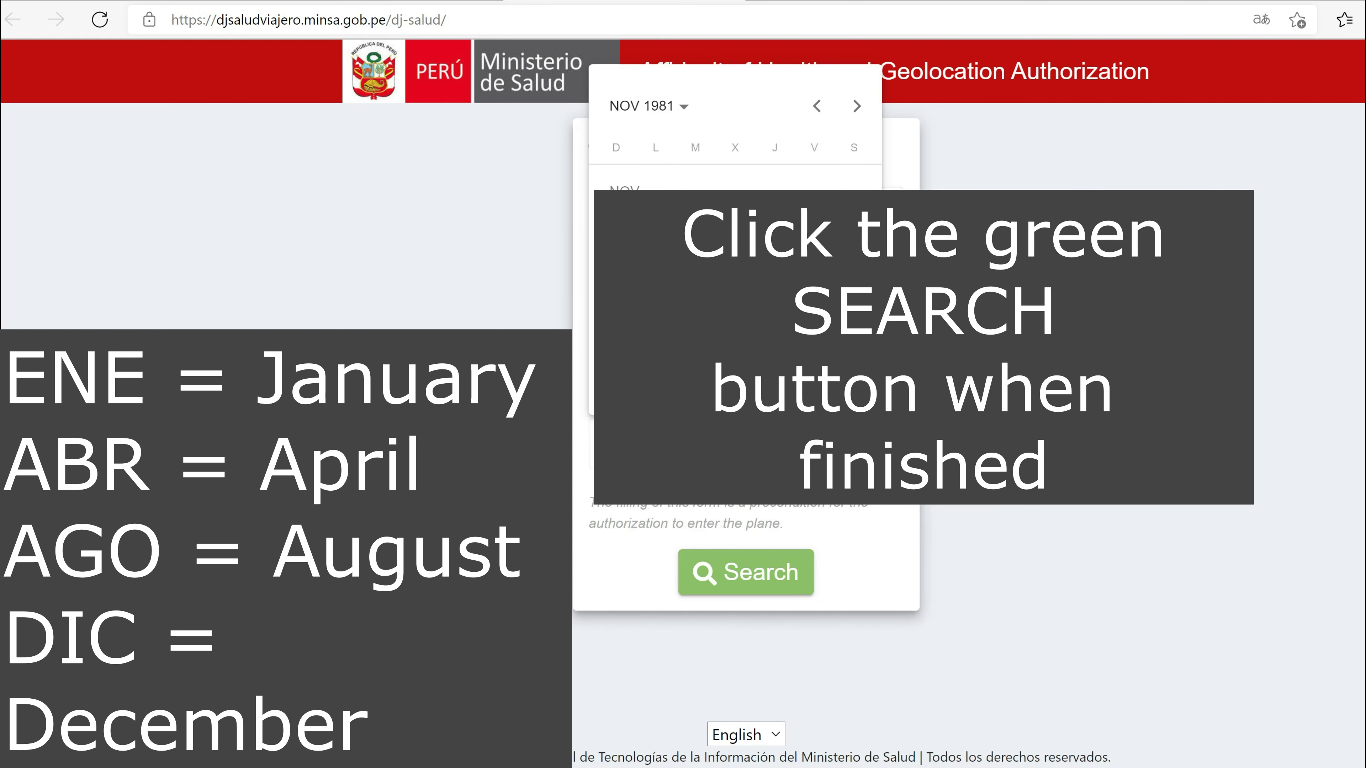
click(774, 286)
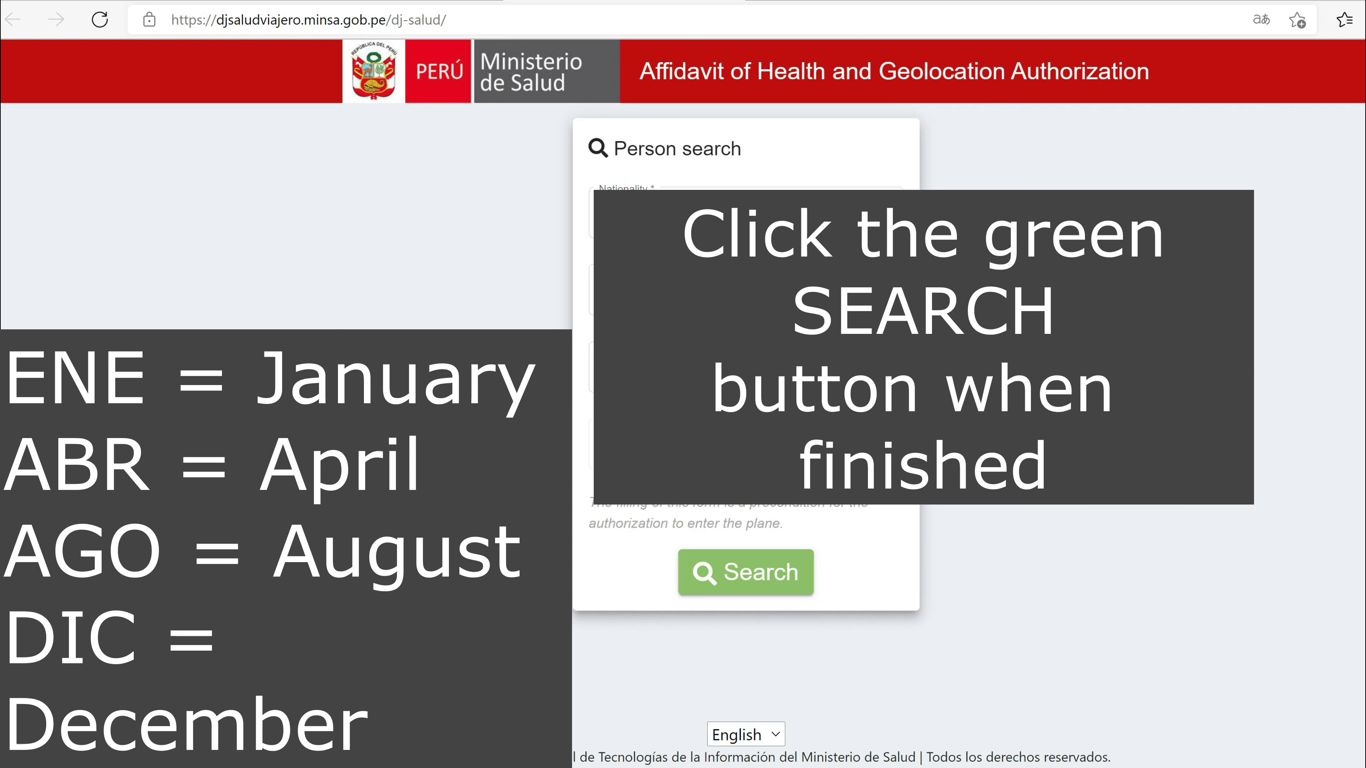
Step: Re-select 1981 as the birth year and run the person search
click(875, 445)
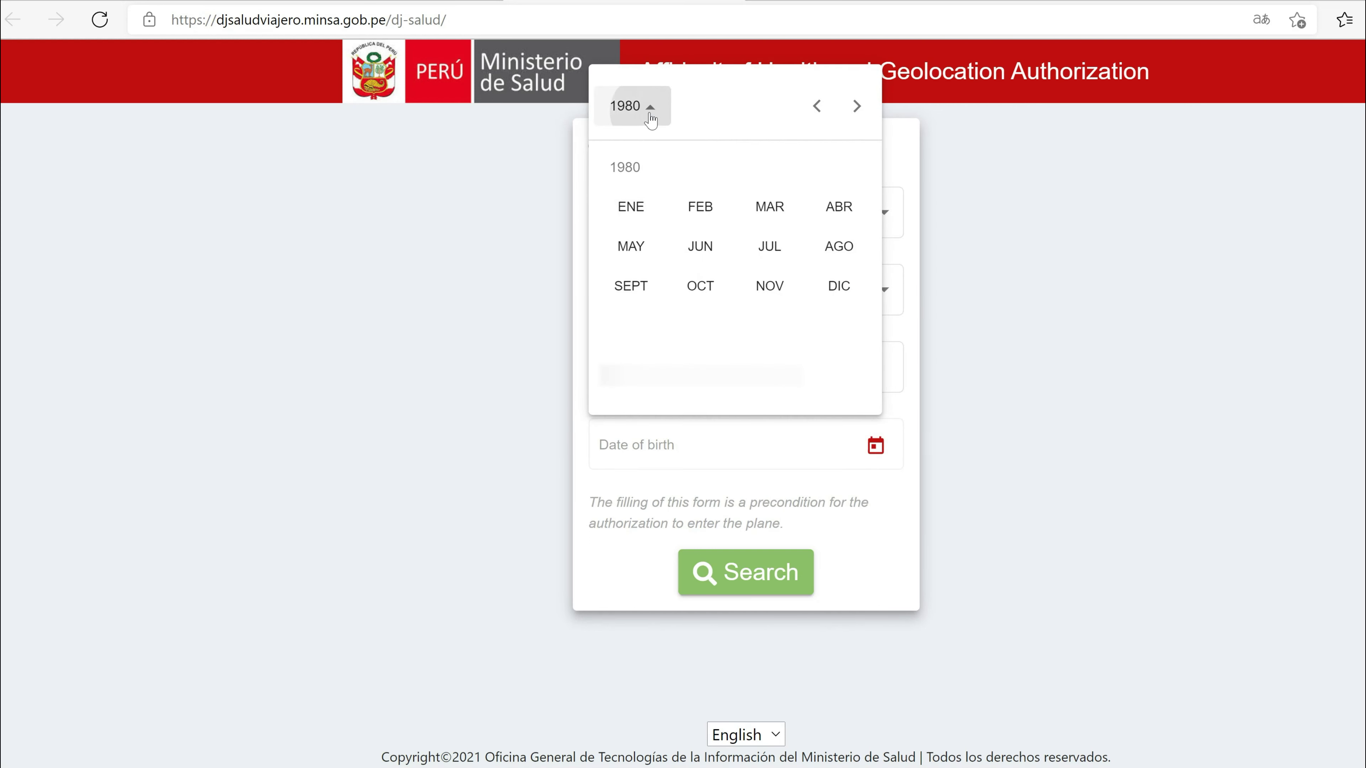
click(650, 119)
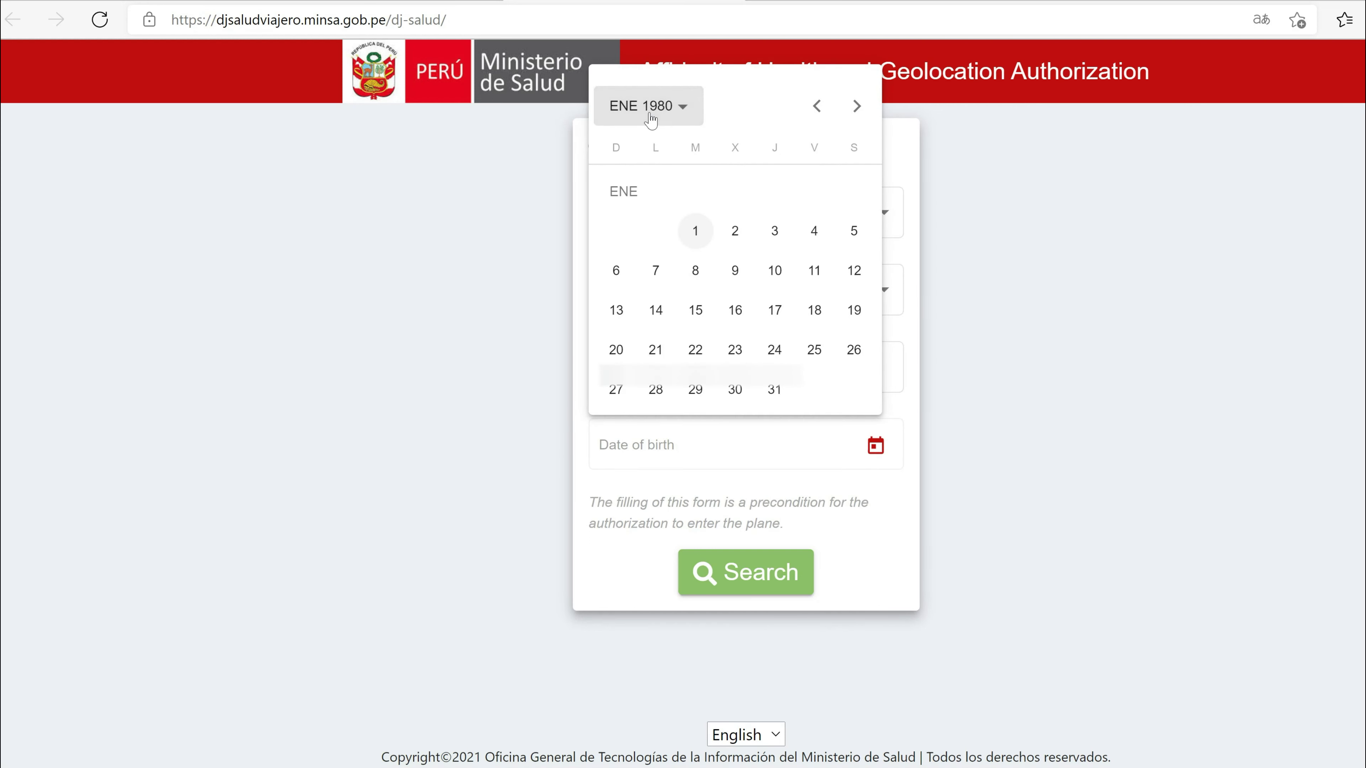
click(683, 117)
click(839, 206)
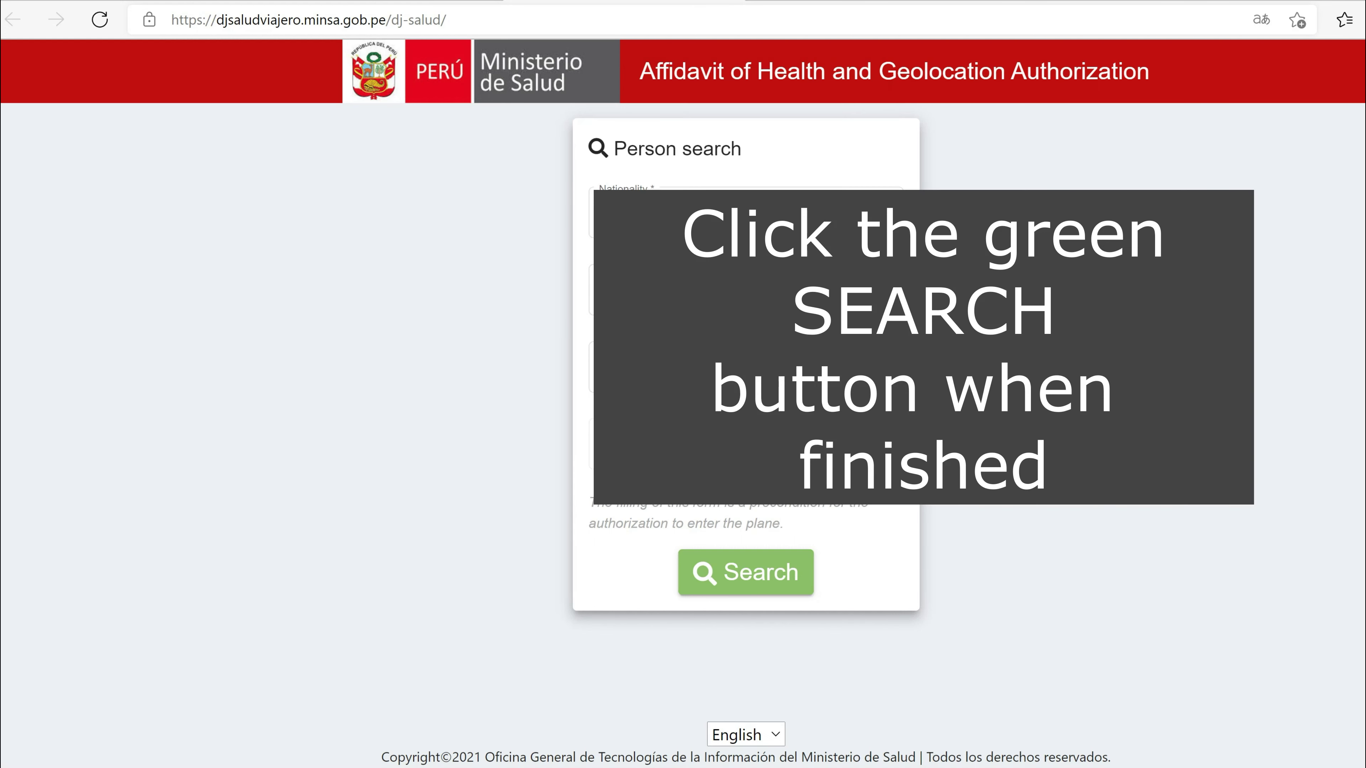
click(751, 569)
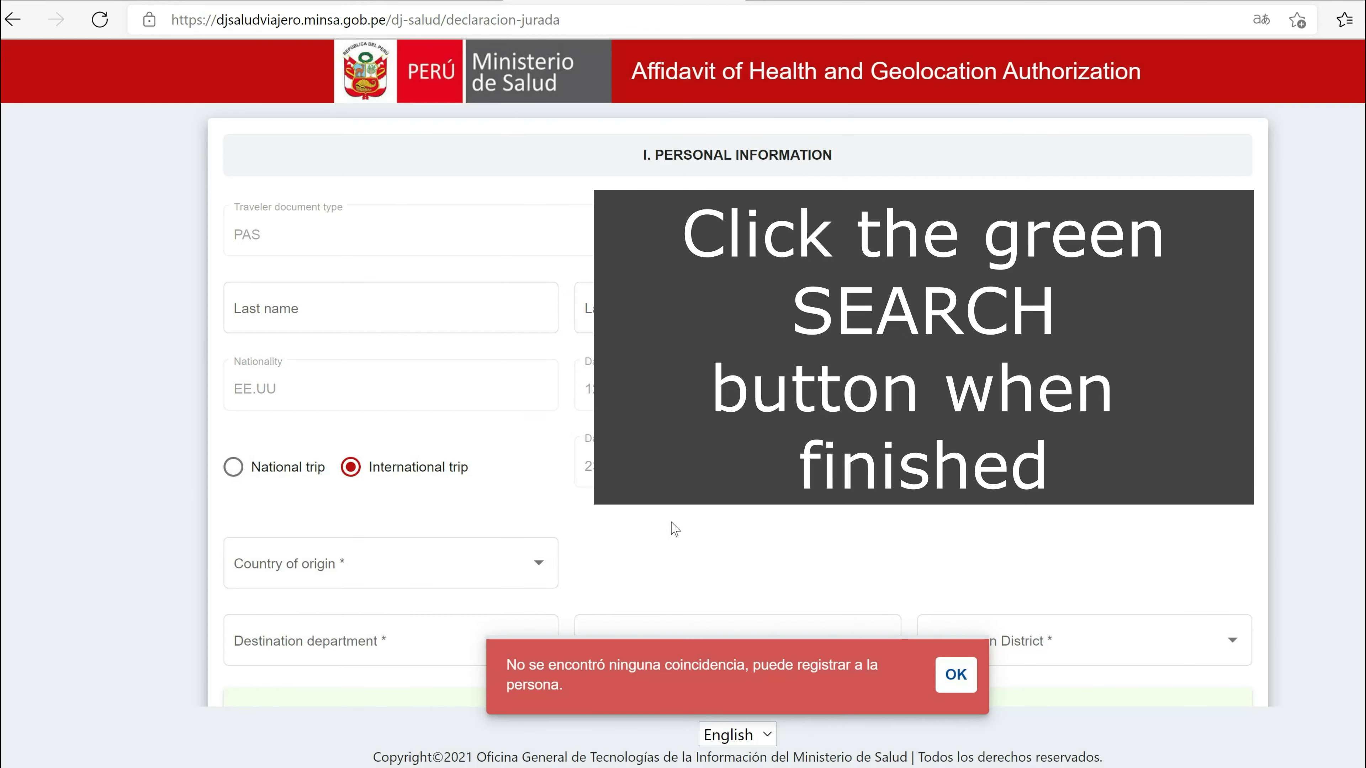
Step: Enter the traveller's last name and first name, and choose MASCULINO / MALE gender
click(309, 311)
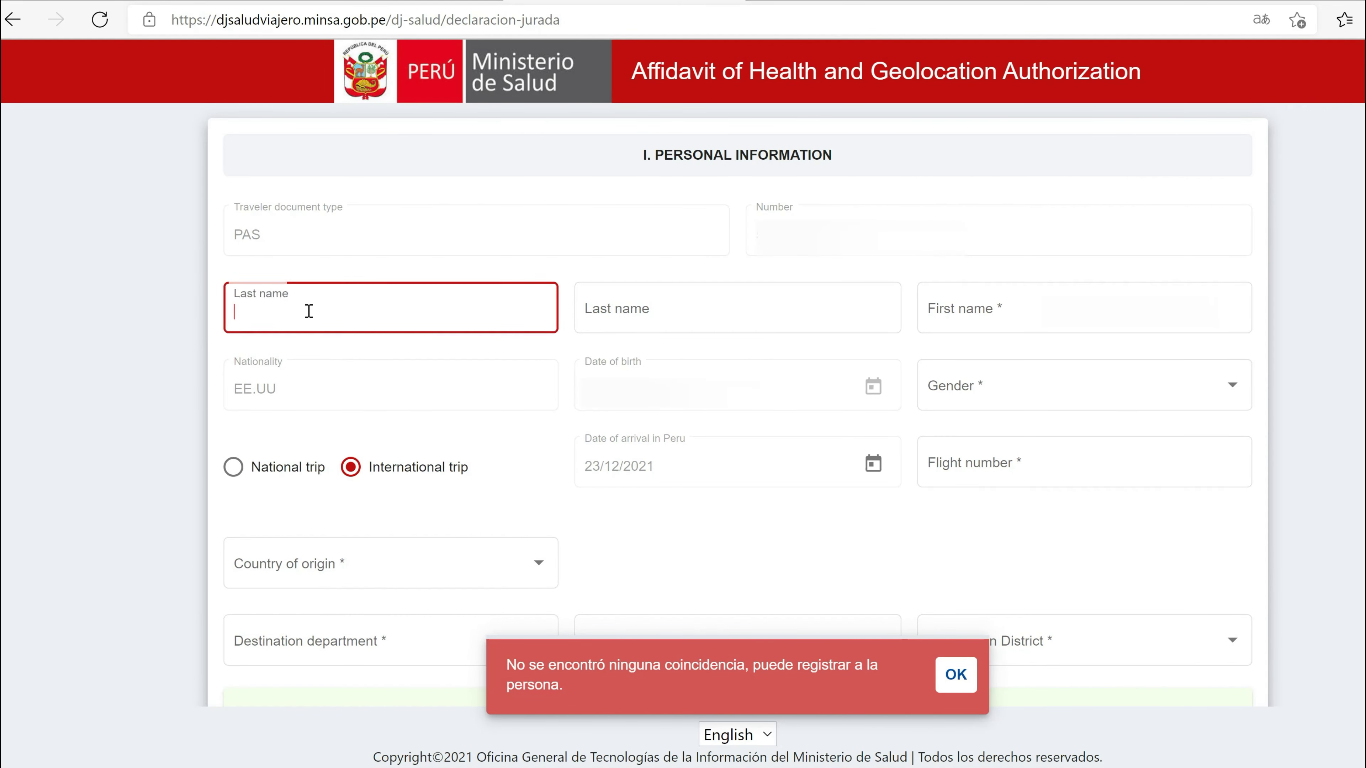
key(Tab)
key(Tab)
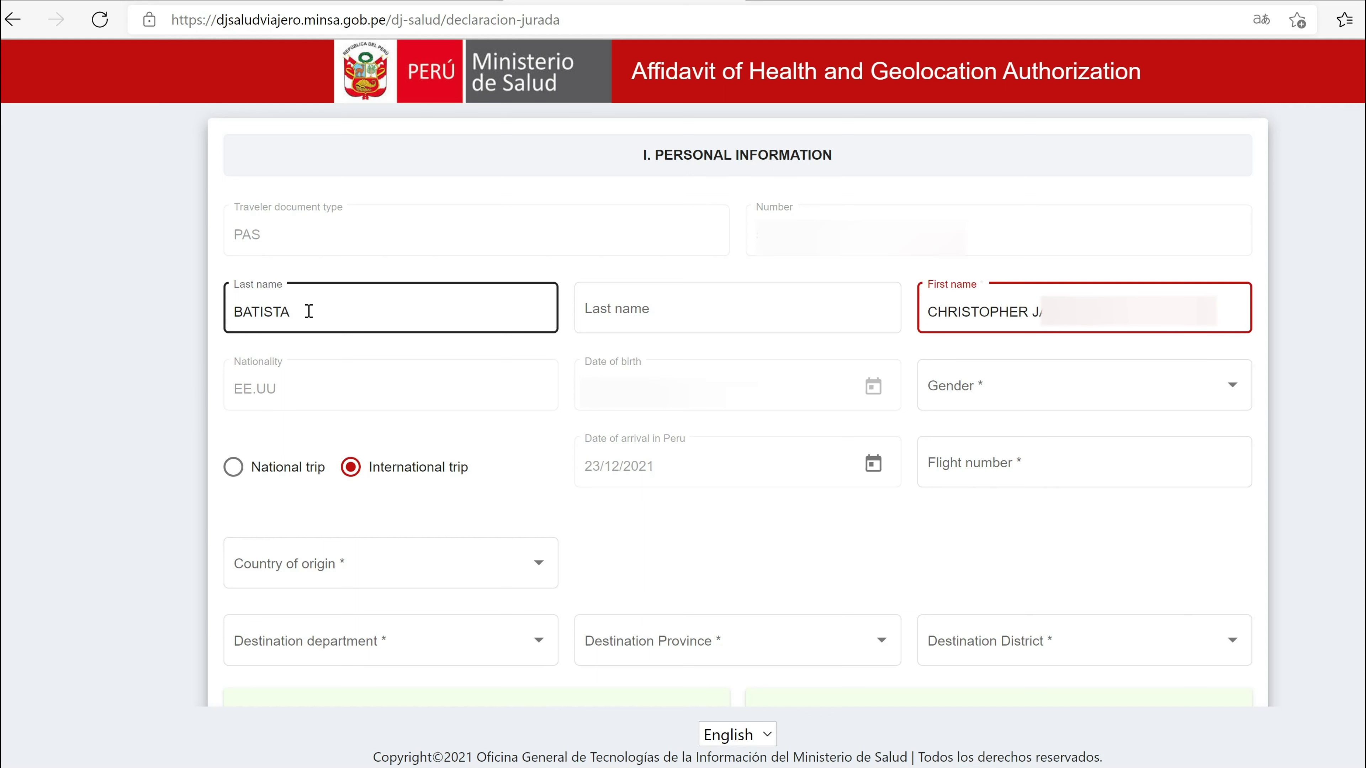
click(943, 388)
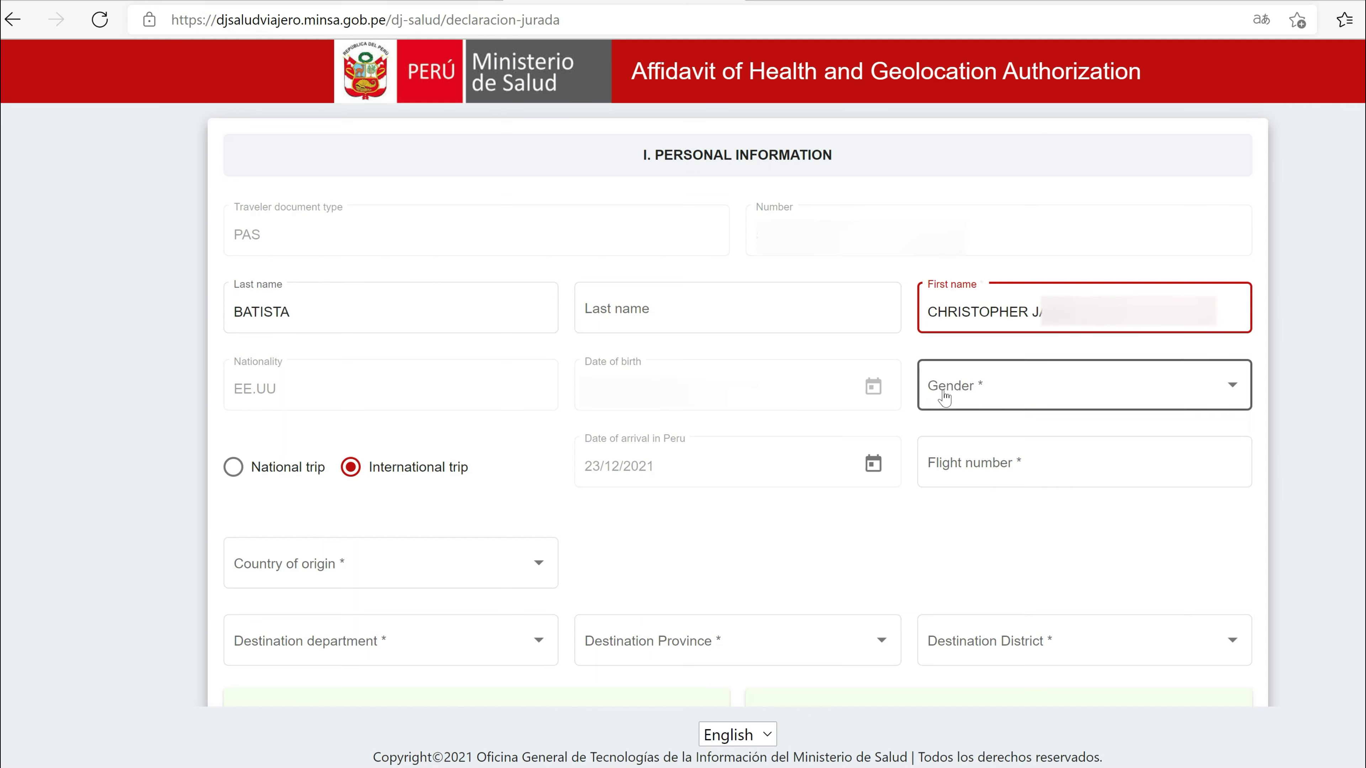
click(971, 391)
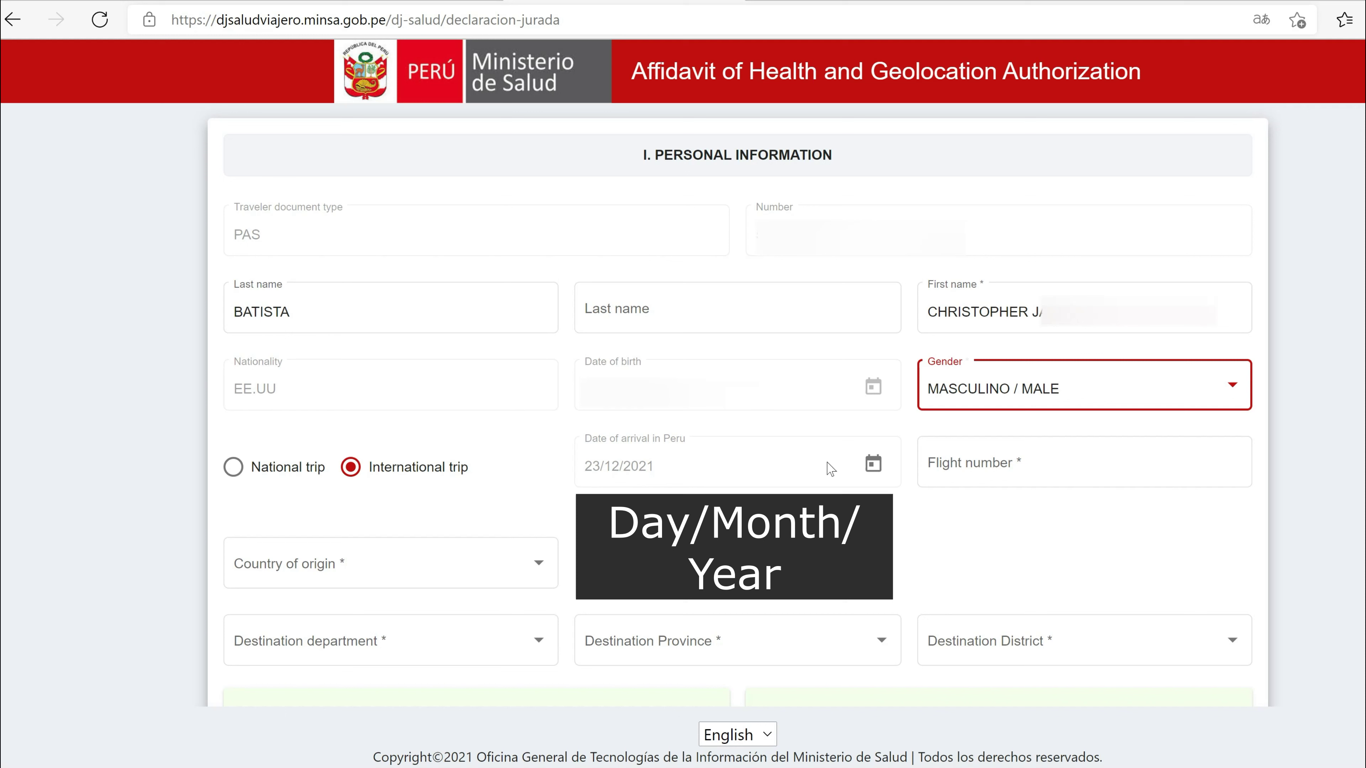
Step: Set the arrival date to 25/12/2021 and enter flight number P087HC
click(873, 464)
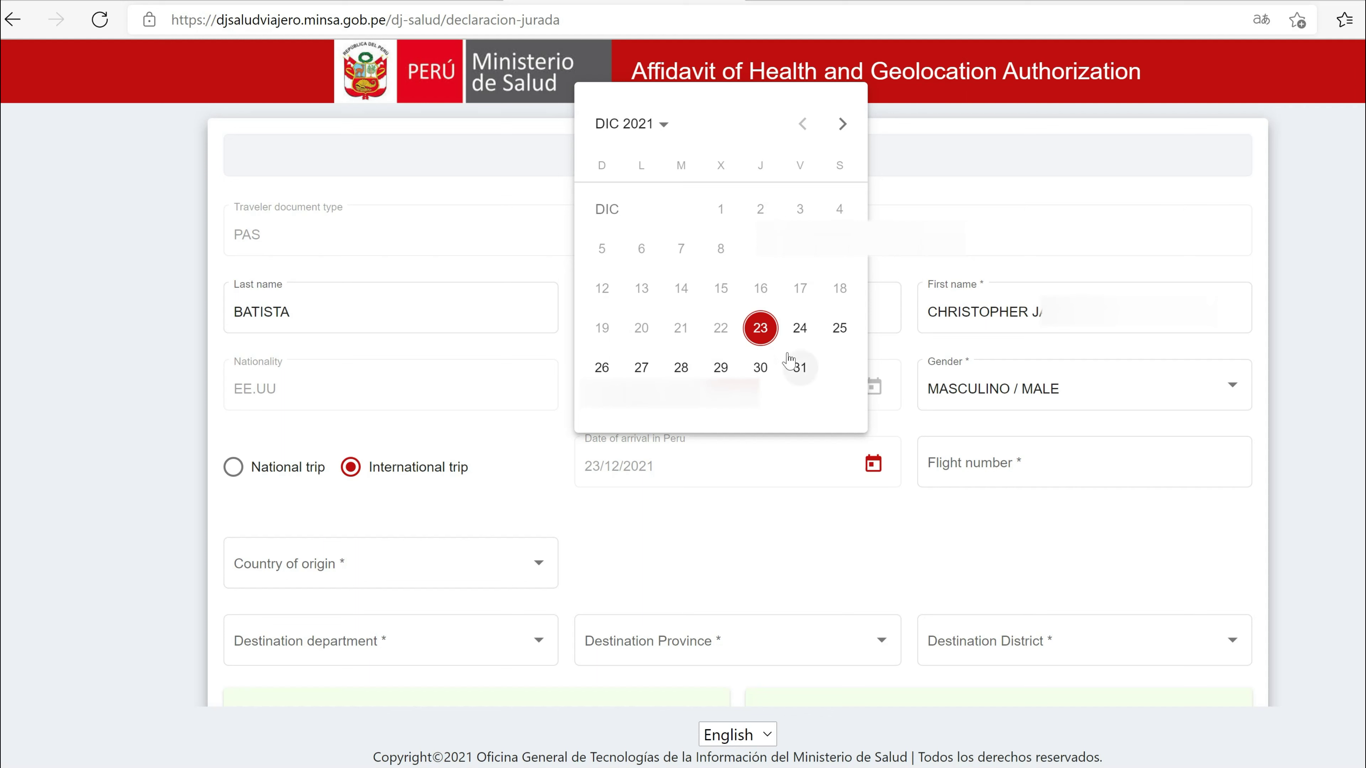
click(839, 328)
click(963, 459)
text(P087HC)
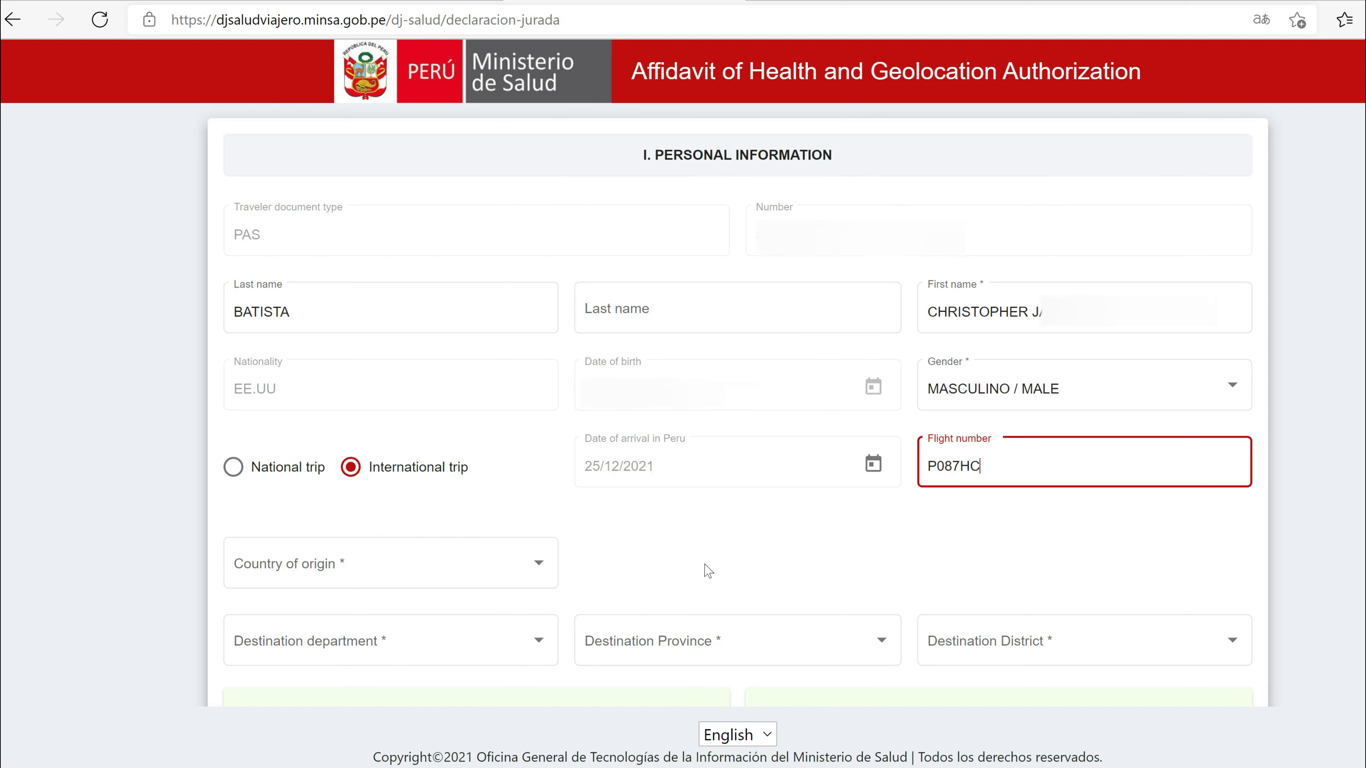
Step: Set the country of origin to EE.UU
click(540, 565)
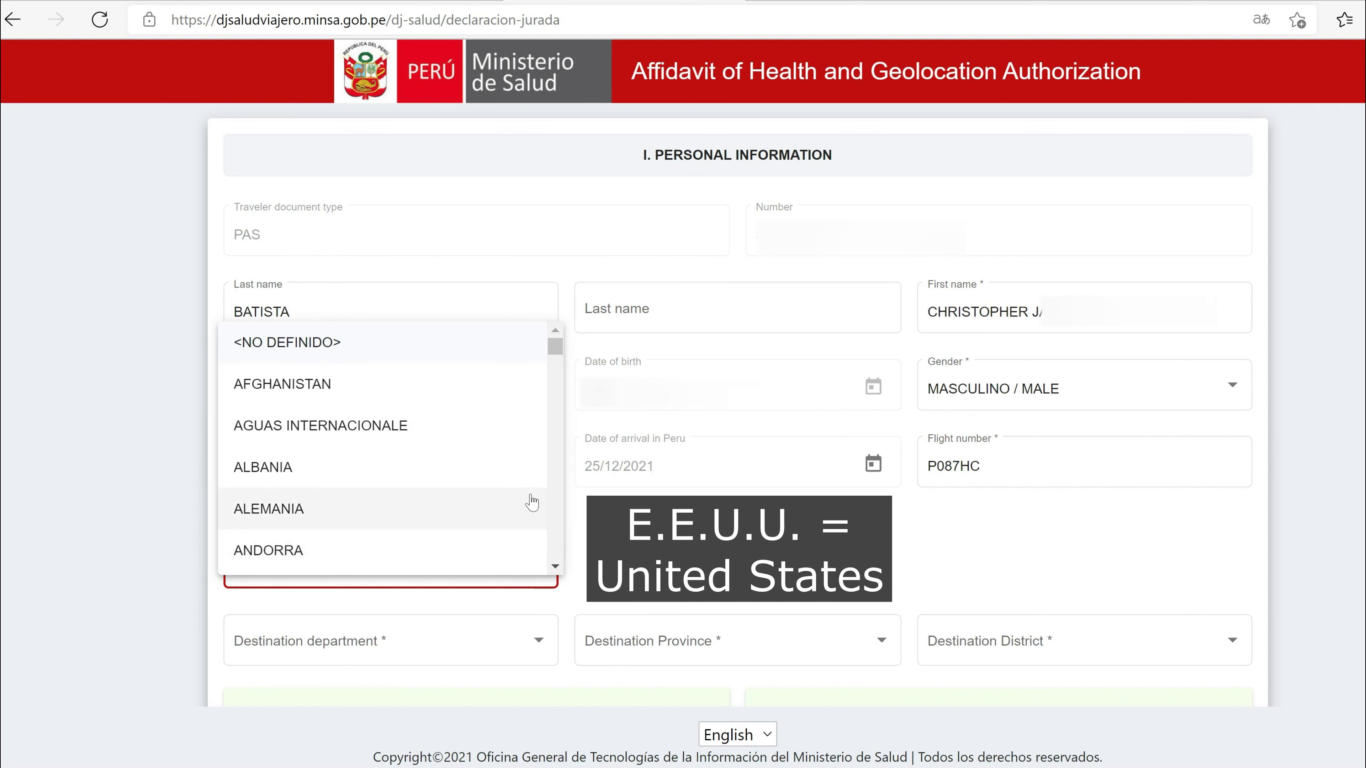
scroll(533, 502, down, 10)
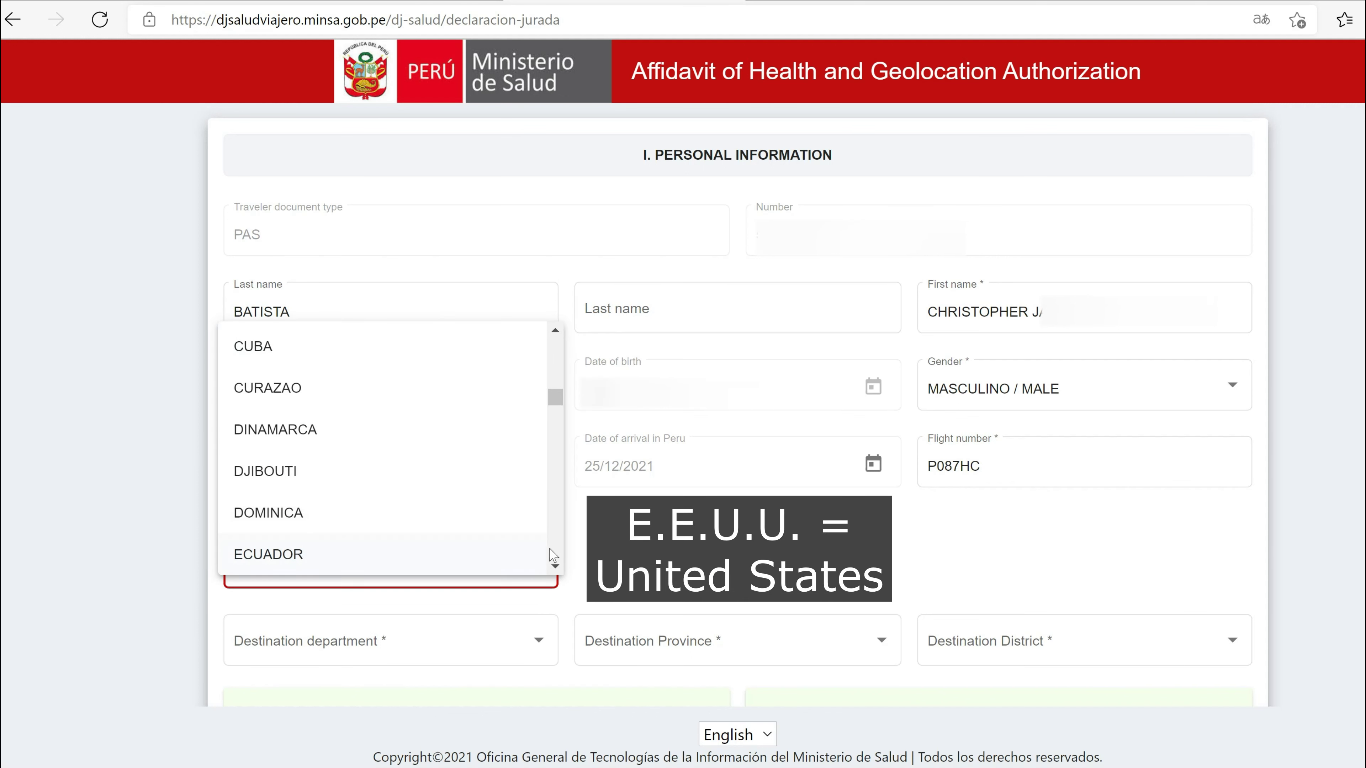
click(555, 566)
click(403, 549)
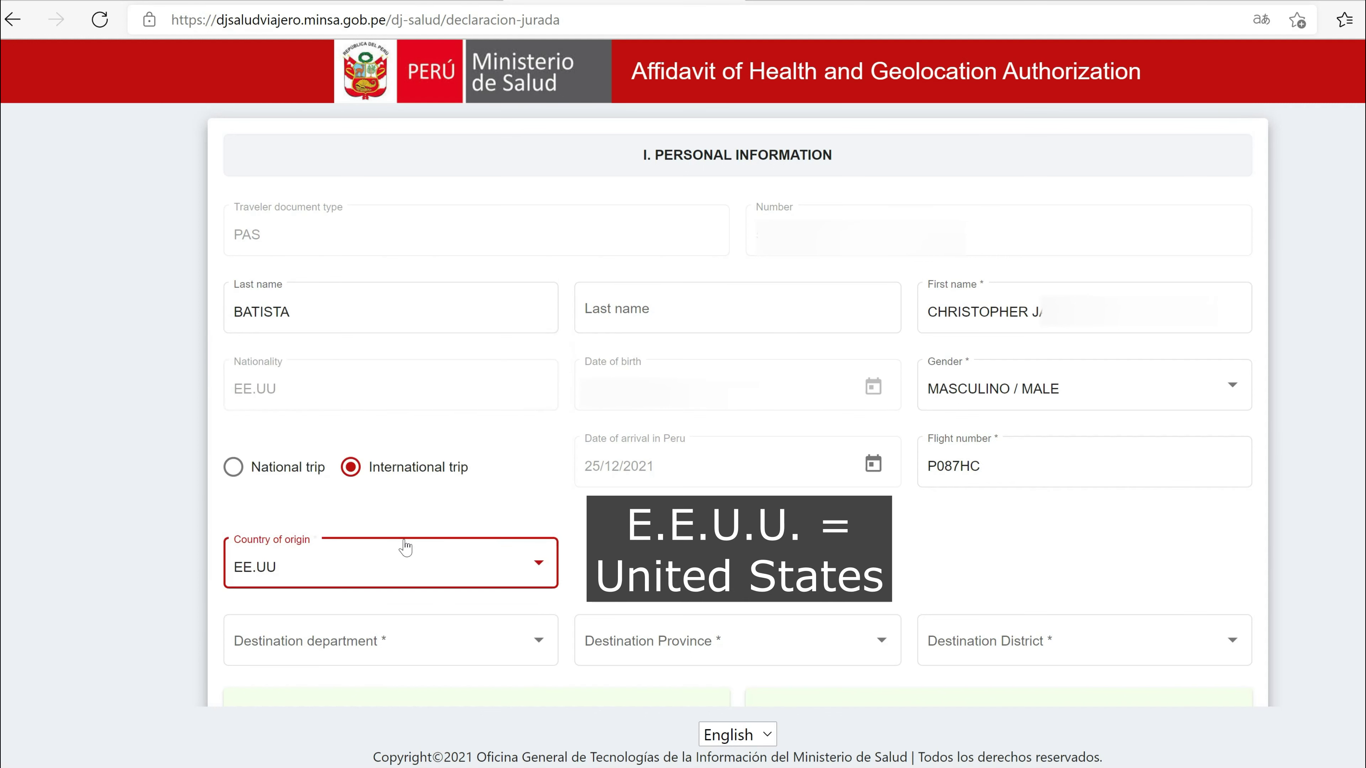
Step: Set the destination department, province and district all to LIMA
click(392, 642)
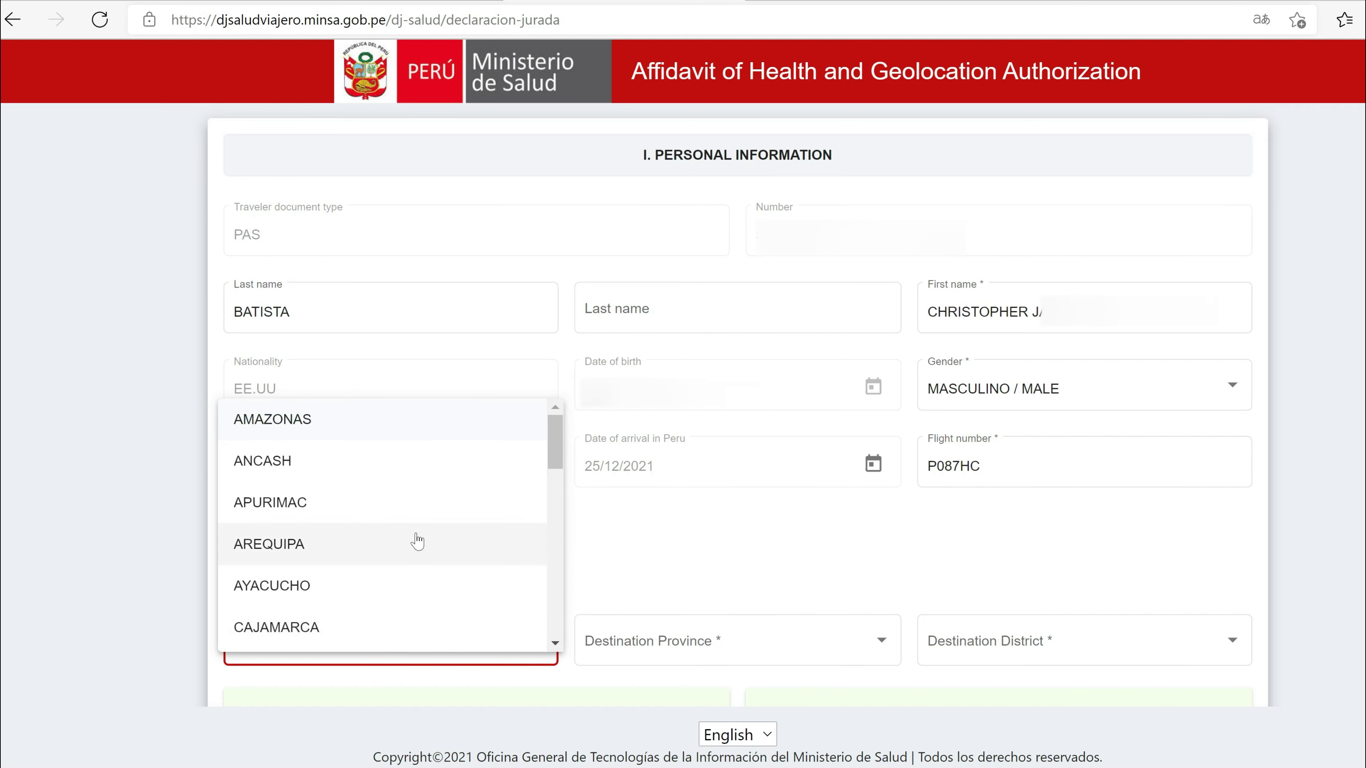
scroll(417, 541, down, 5)
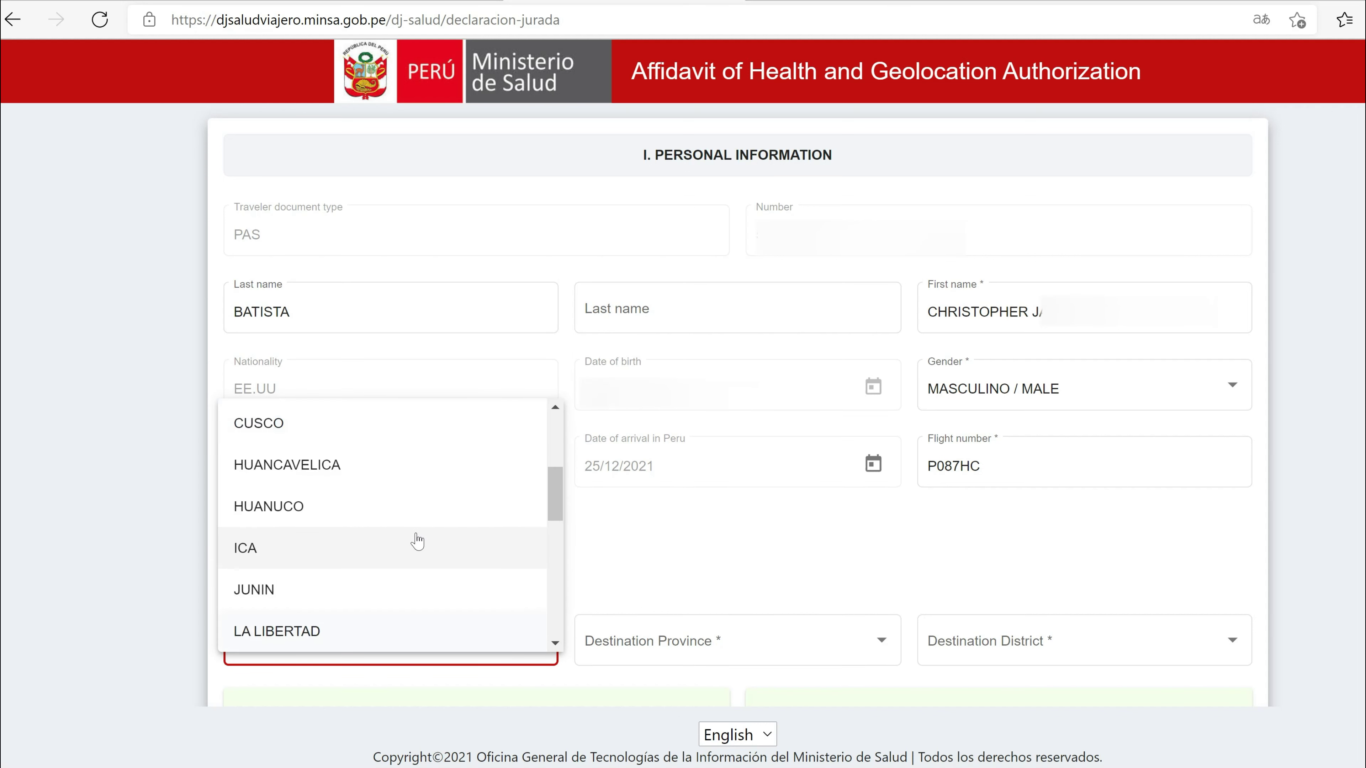
scroll(418, 541, down, 3)
scroll(418, 541, up, 8)
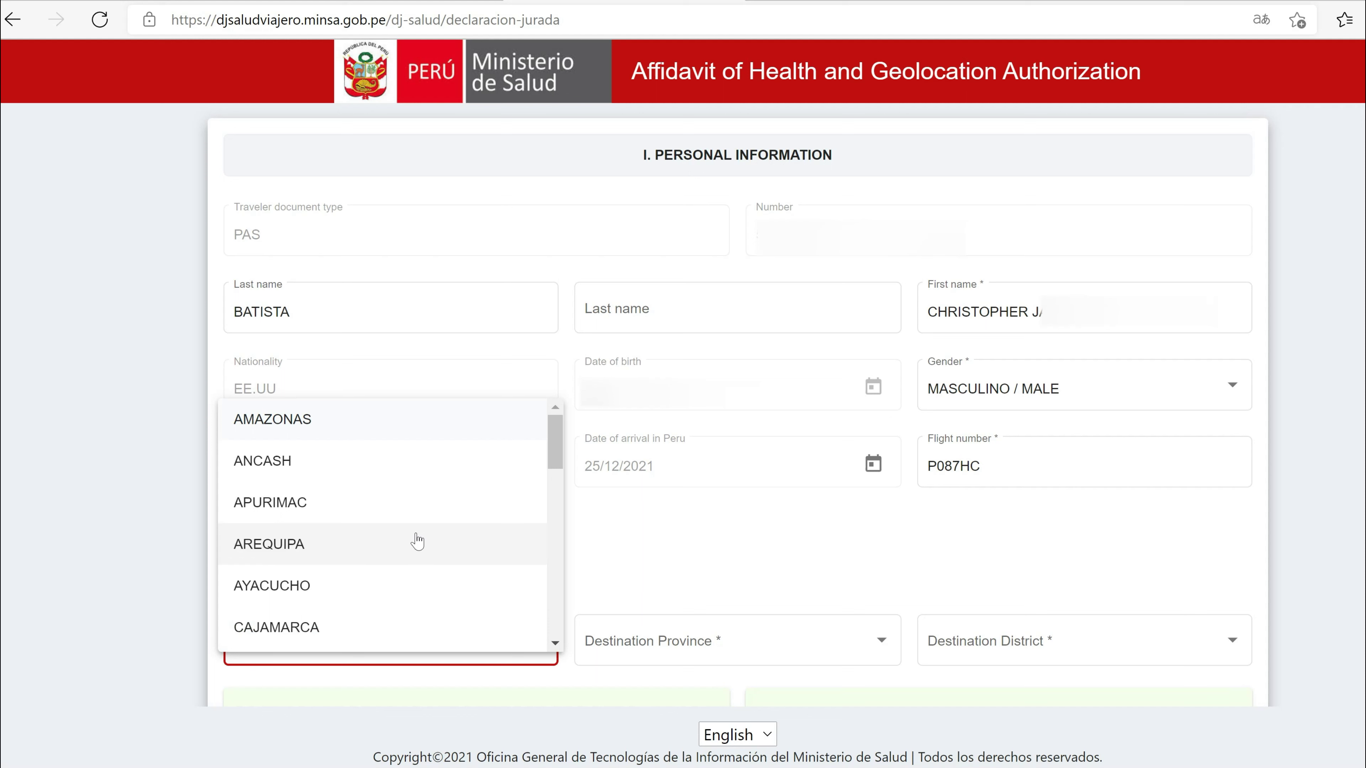
scroll(418, 541, down, 6)
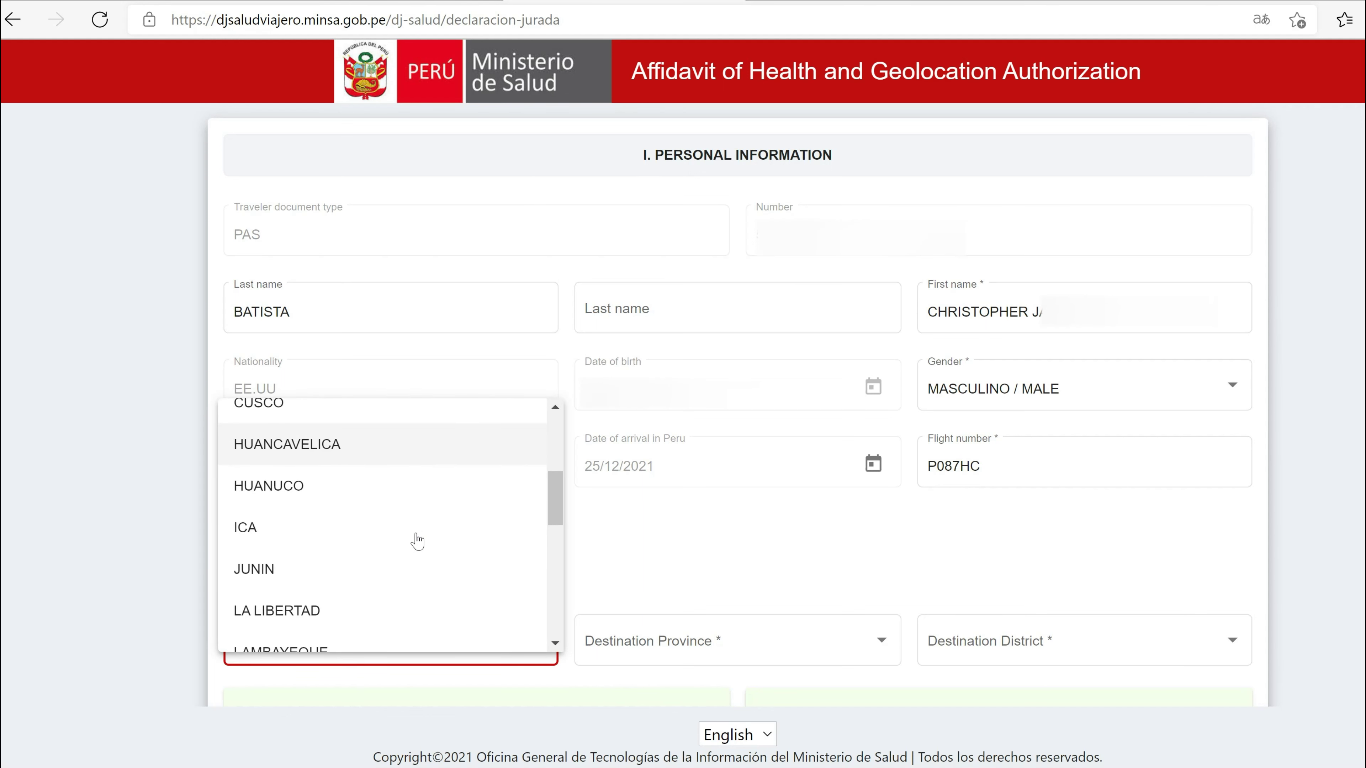
click(398, 553)
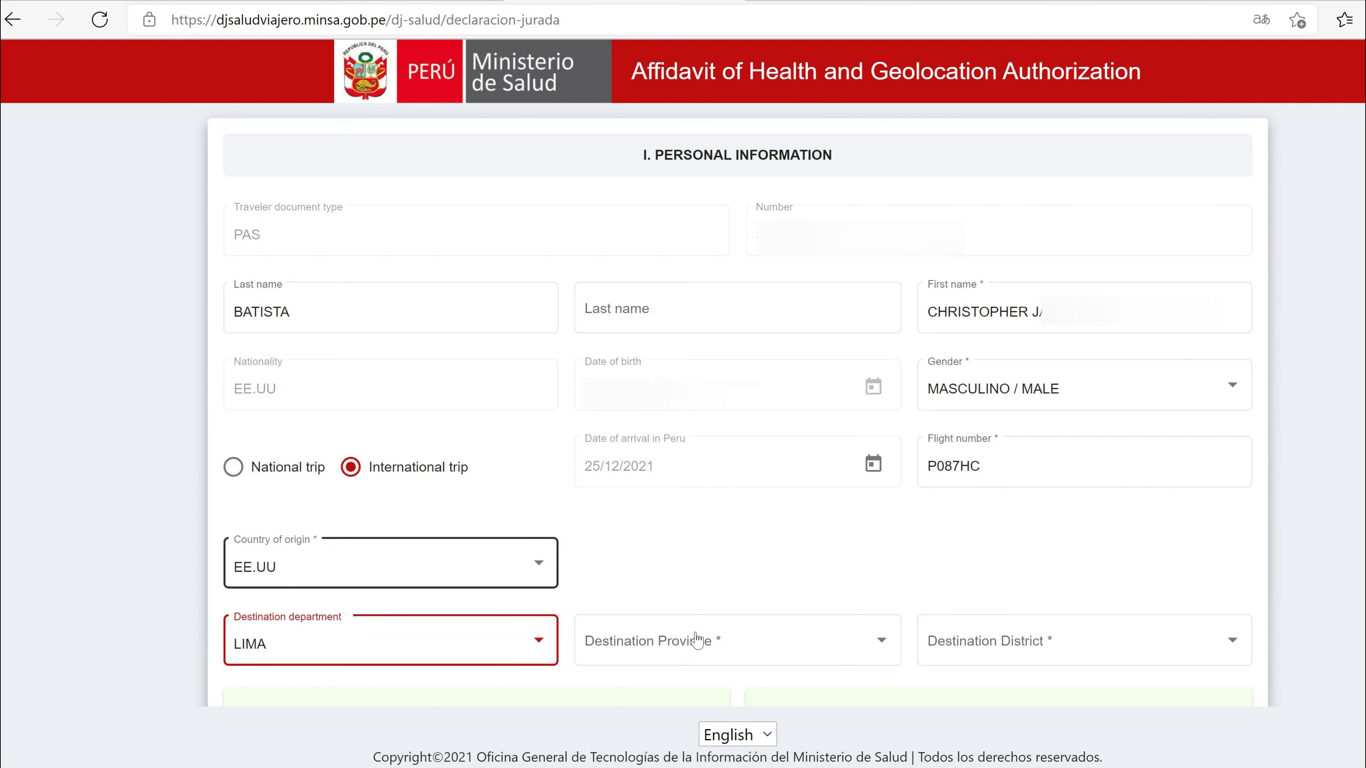
click(729, 656)
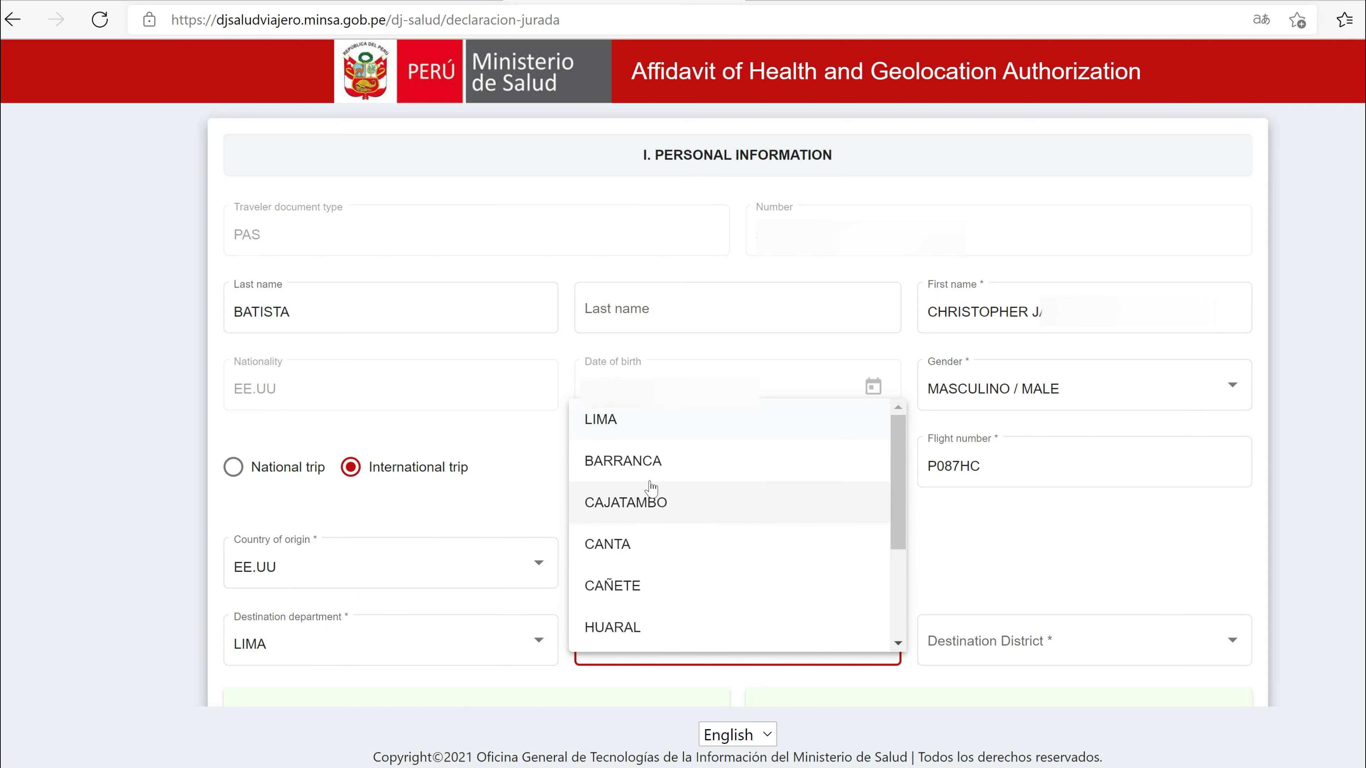
click(637, 429)
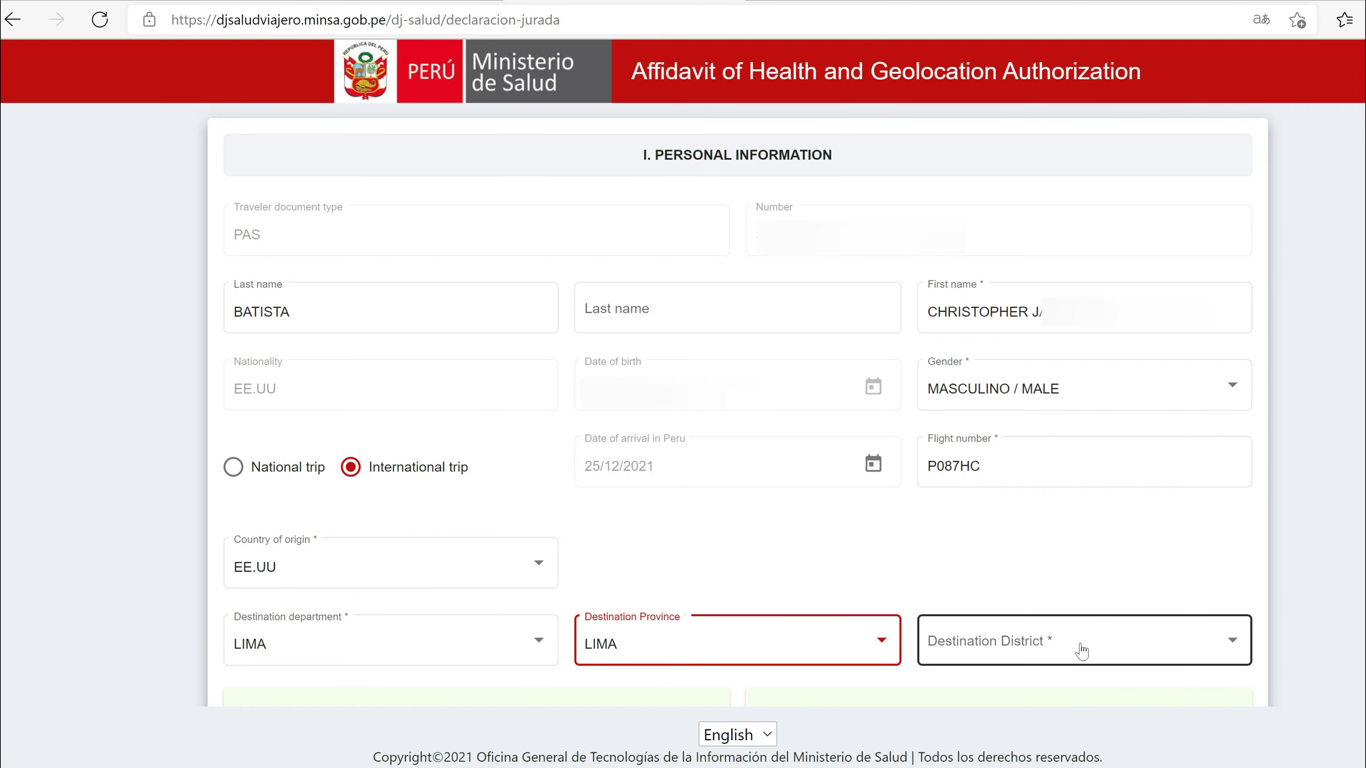
click(995, 647)
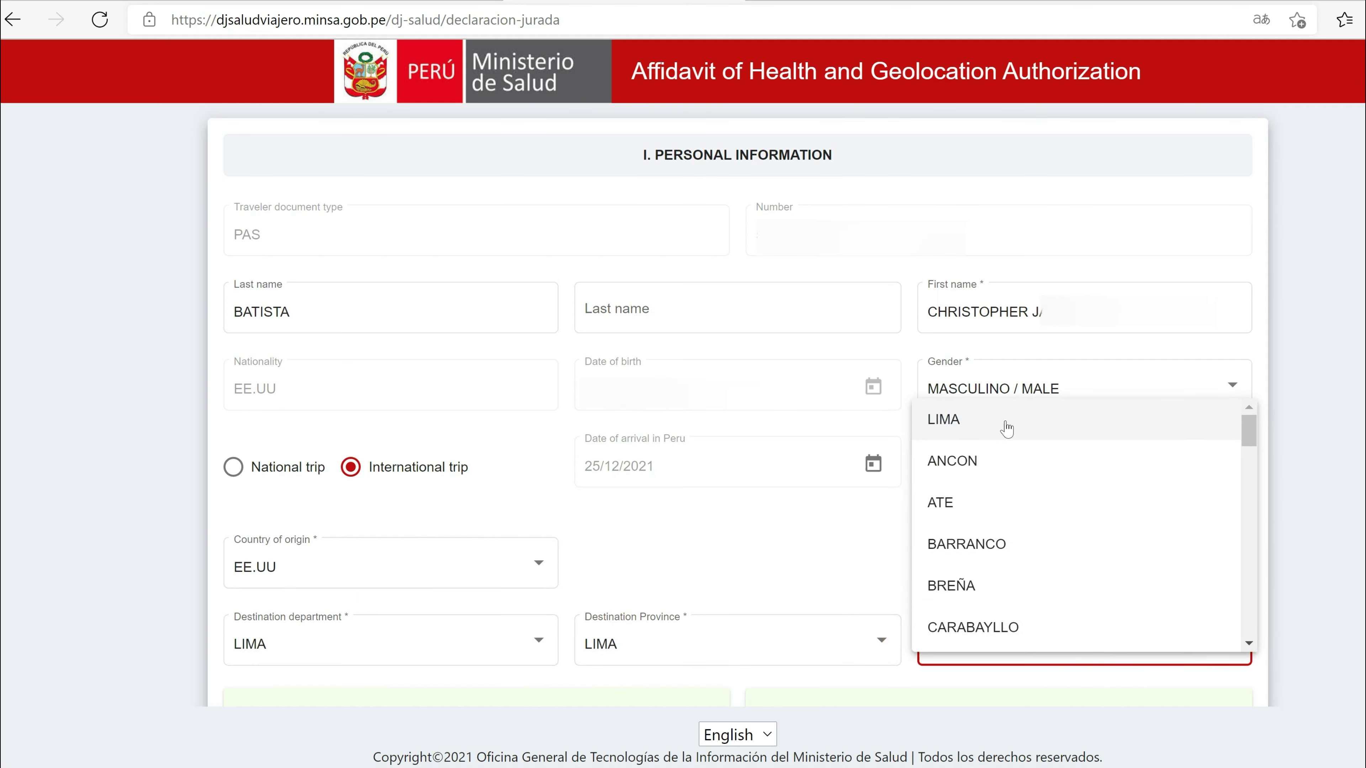
click(1007, 427)
scroll(1039, 575, down, 10)
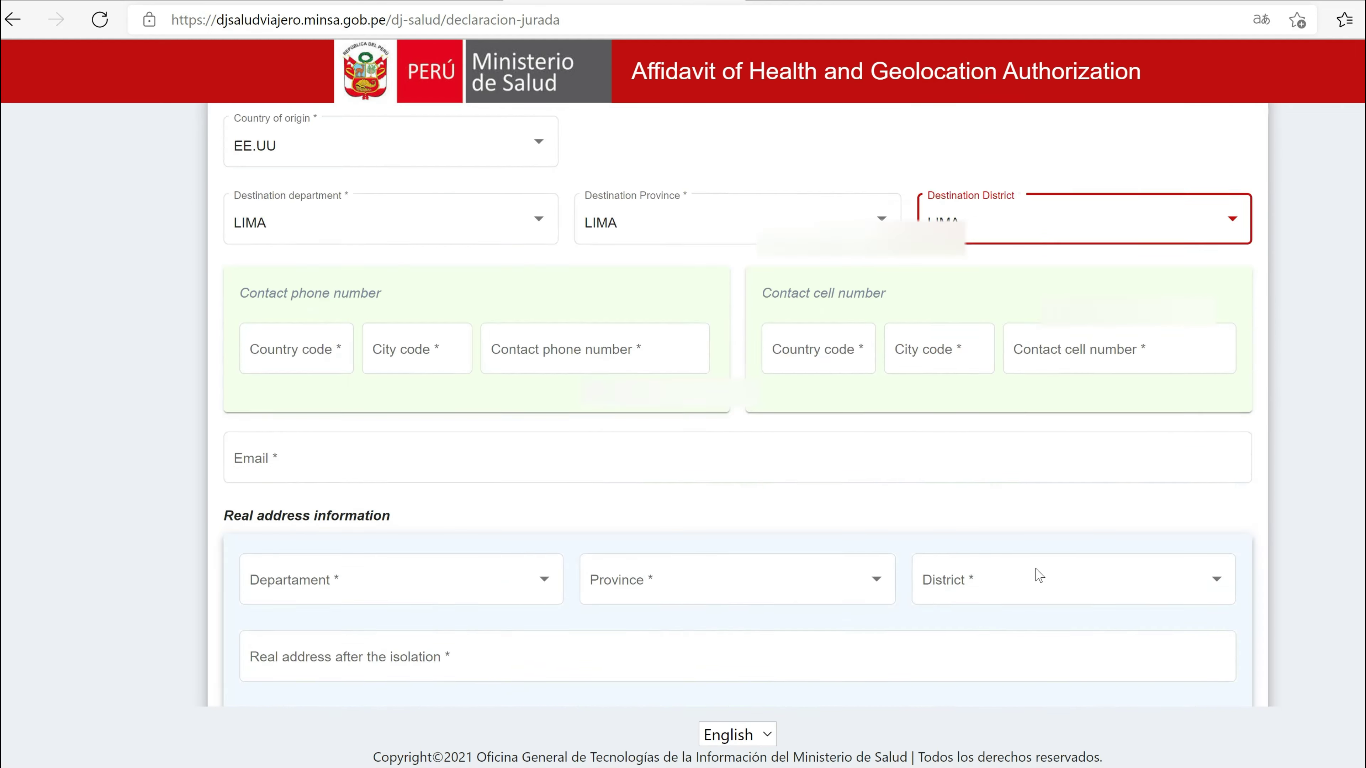
scroll(1039, 575, up, 5)
Step: Enter 001 as the contact phone country code
click(304, 441)
text(001)
key(Tab)
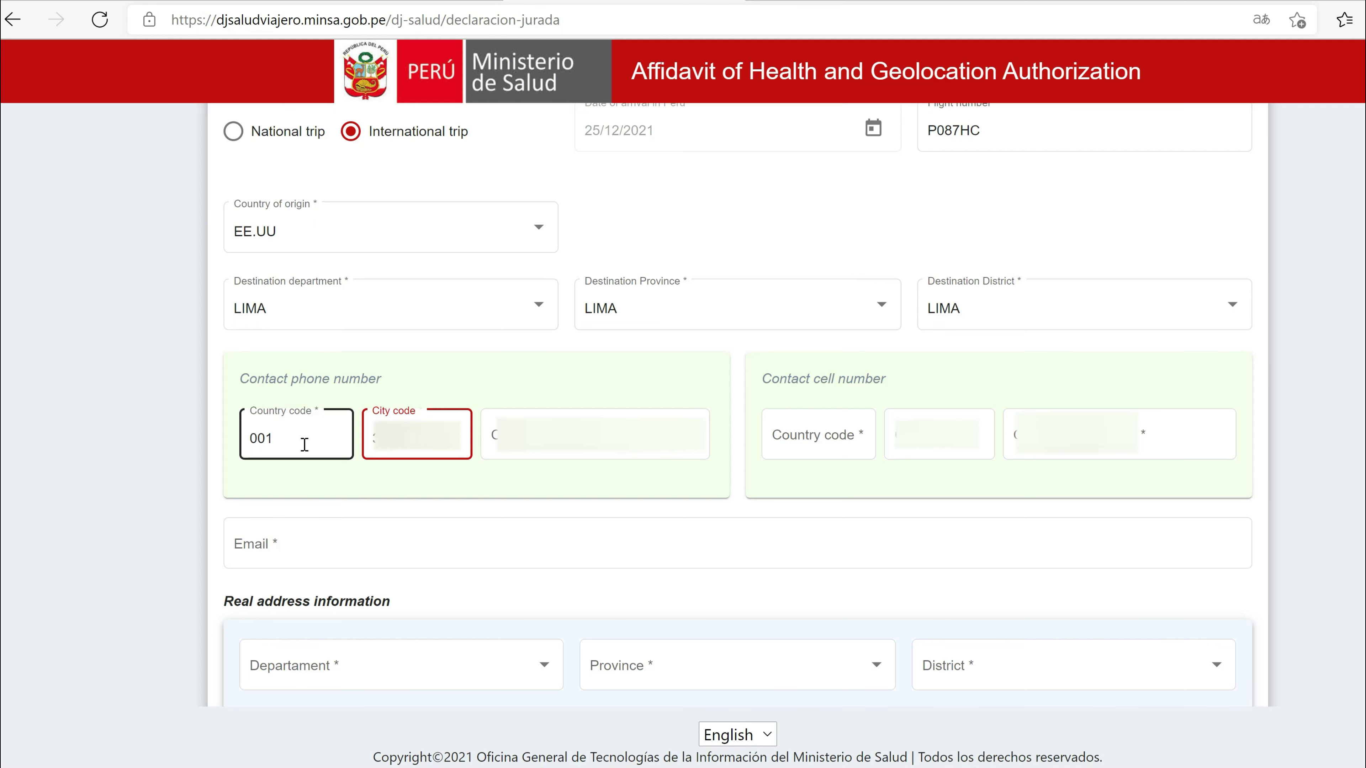
key(Tab)
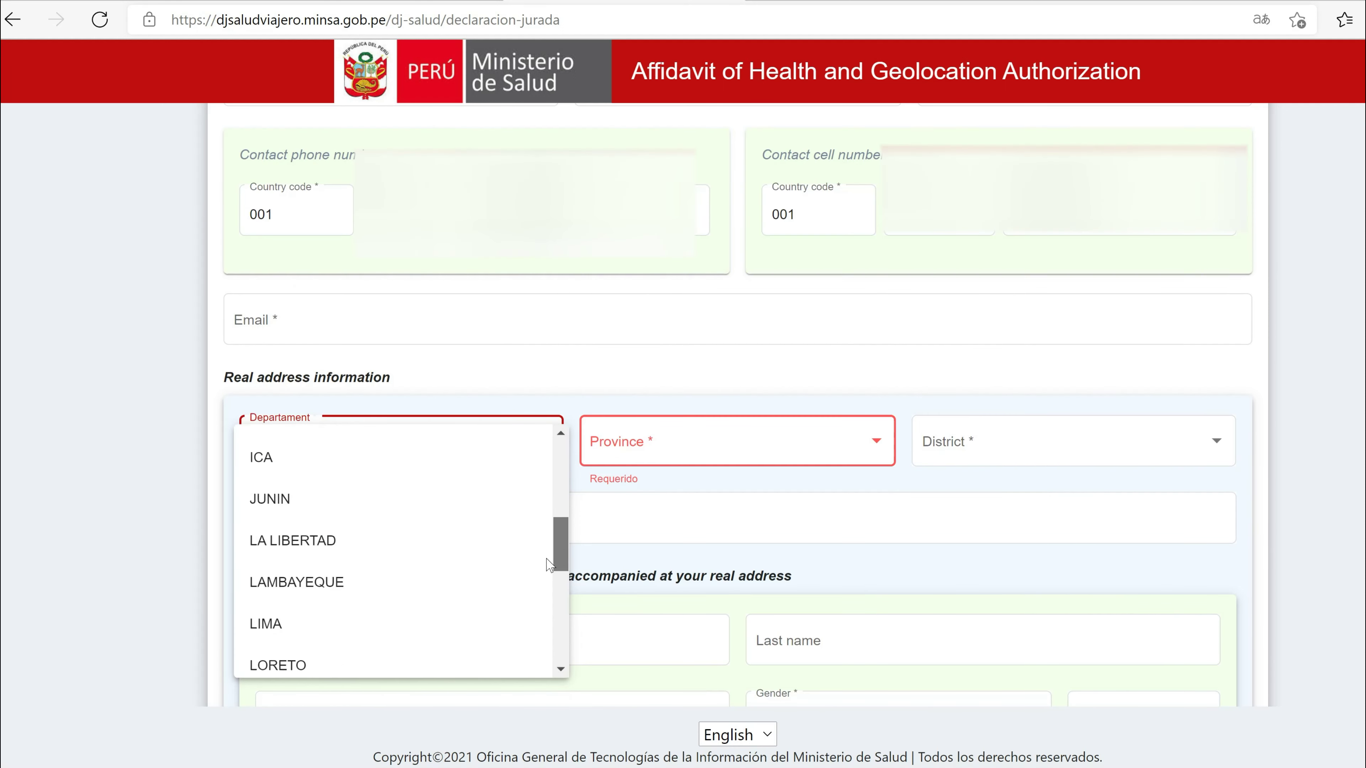
scroll(305, 578, down, 1)
Step: Set the real address to LIMA, LIMA, BARRANCO and type the street address
click(305, 578)
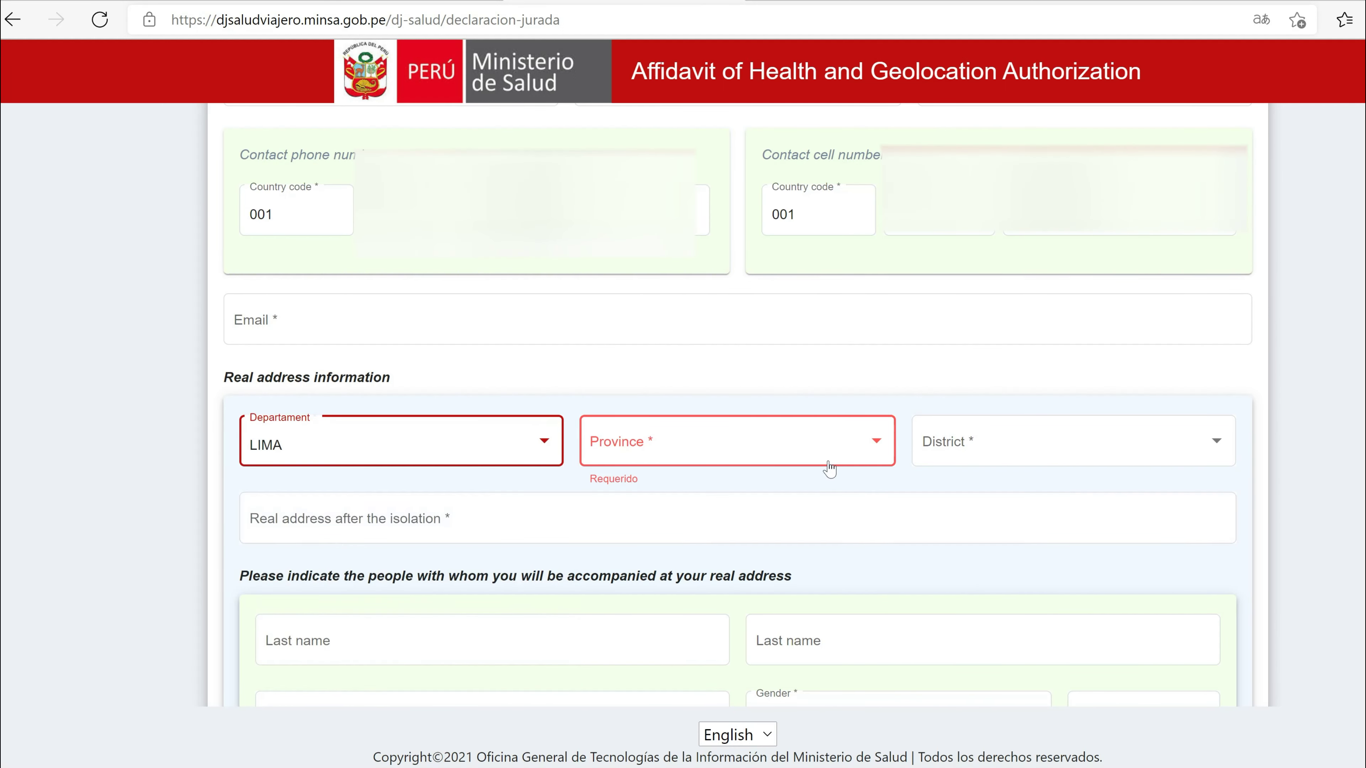
click(873, 441)
click(697, 451)
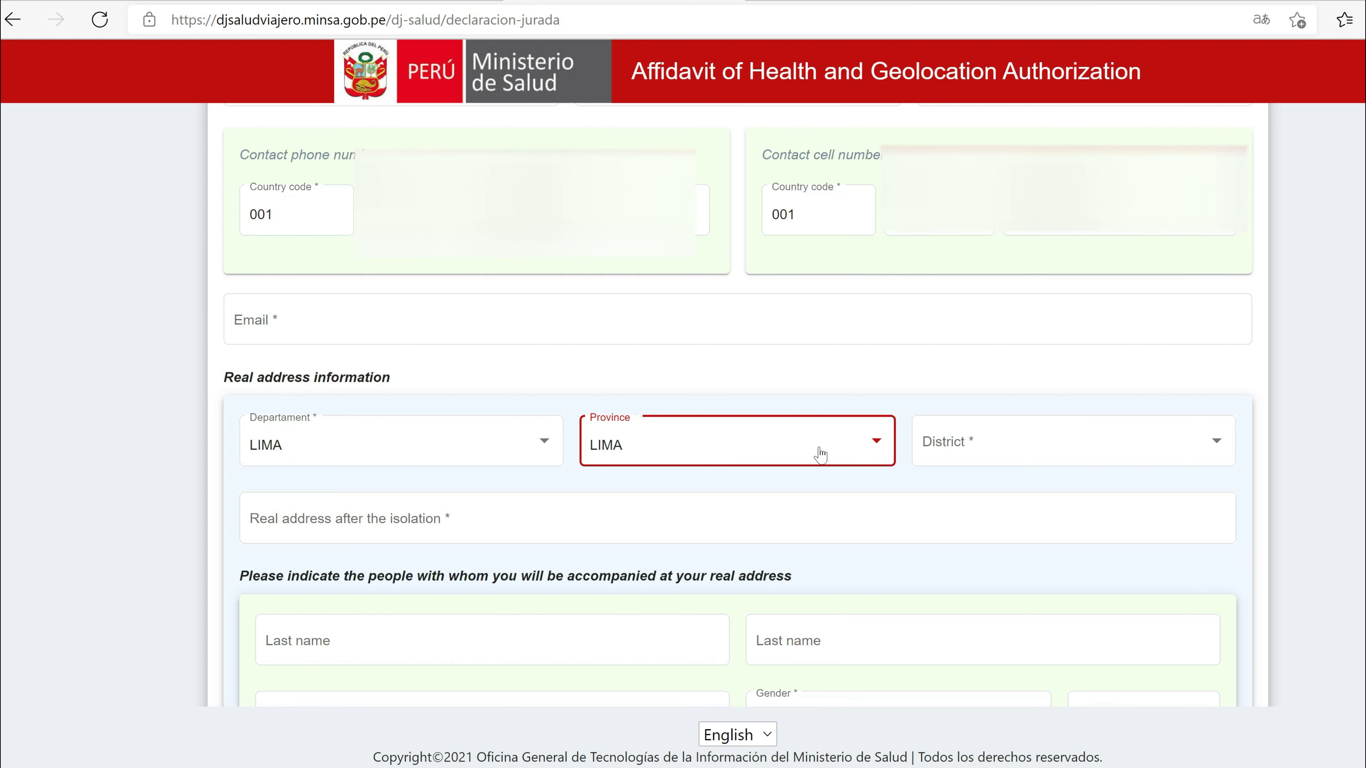
click(951, 461)
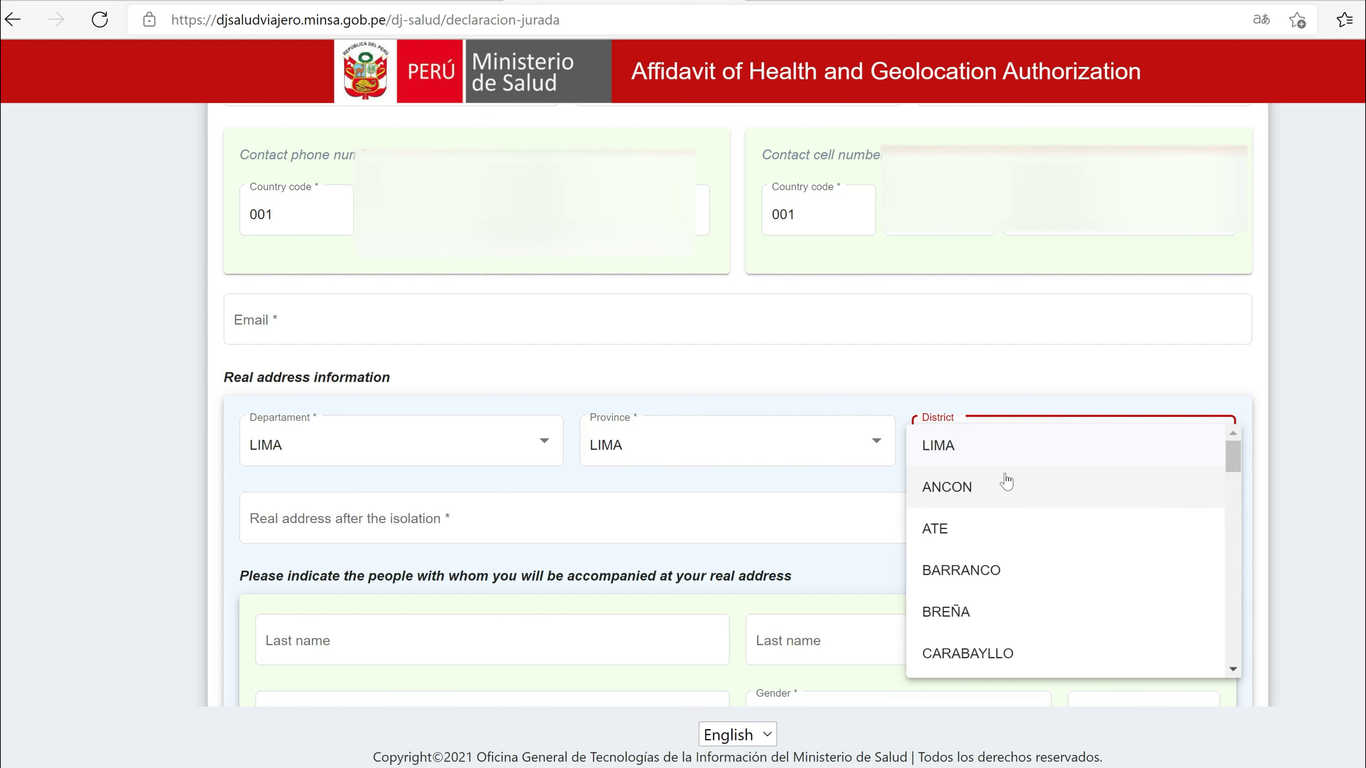
click(961, 571)
scroll(961, 570, down, 2)
key(Tab)
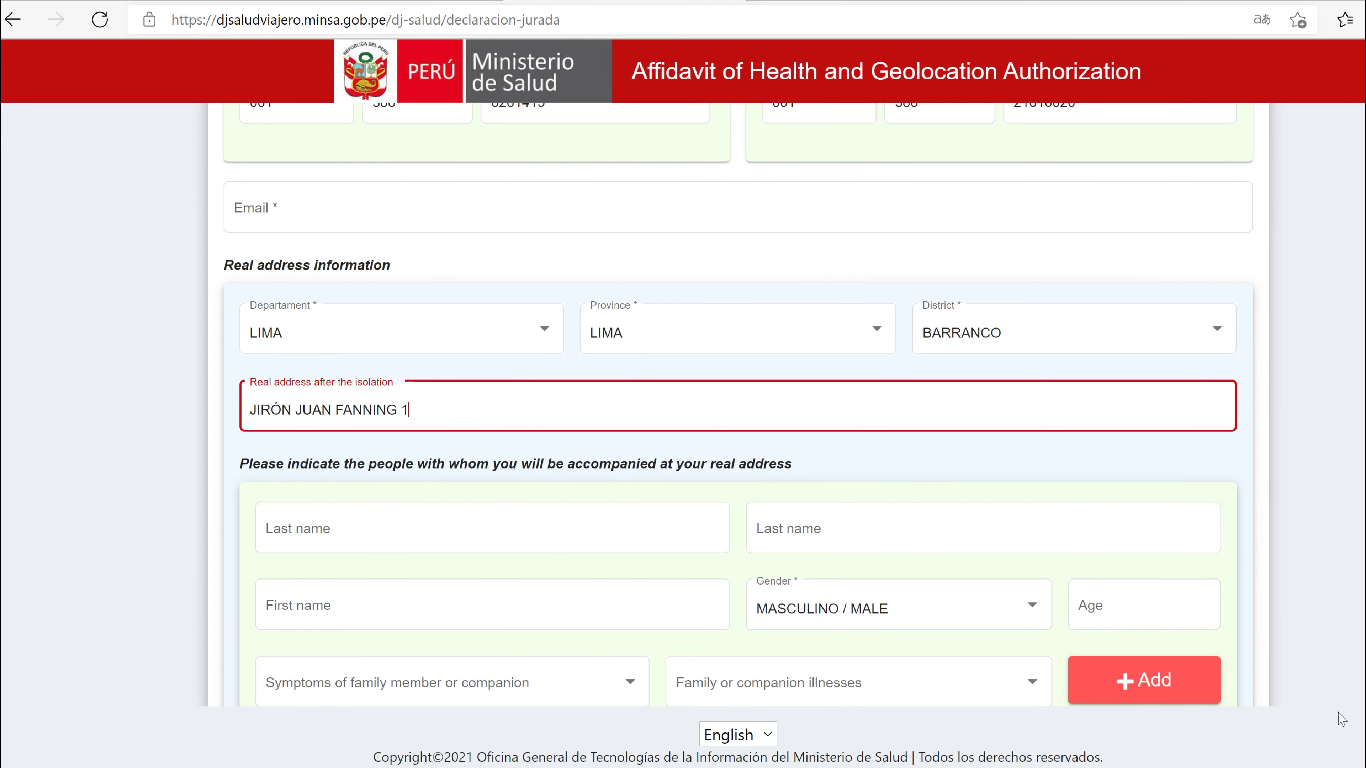
Step: Fill the companion's first and last name from a saved autofill suggestion
click(544, 606)
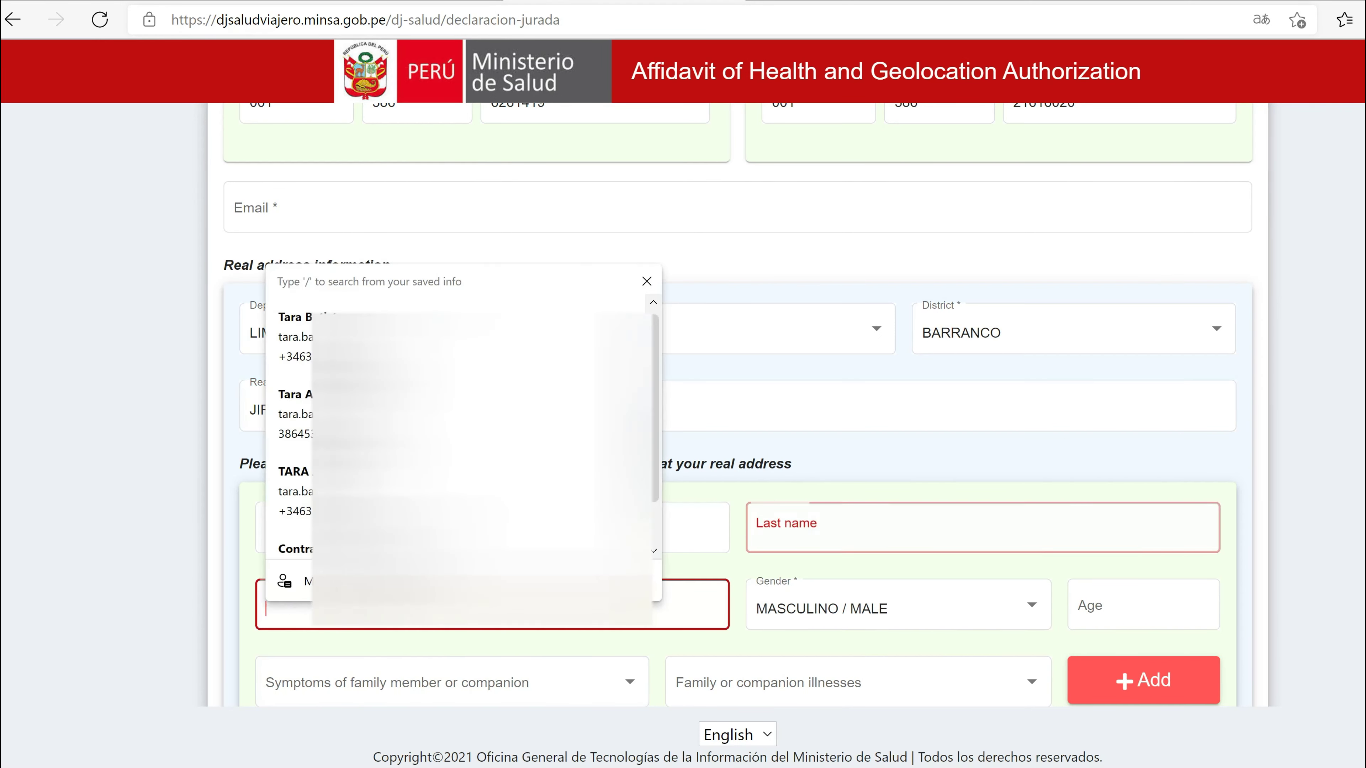
text(TARA)
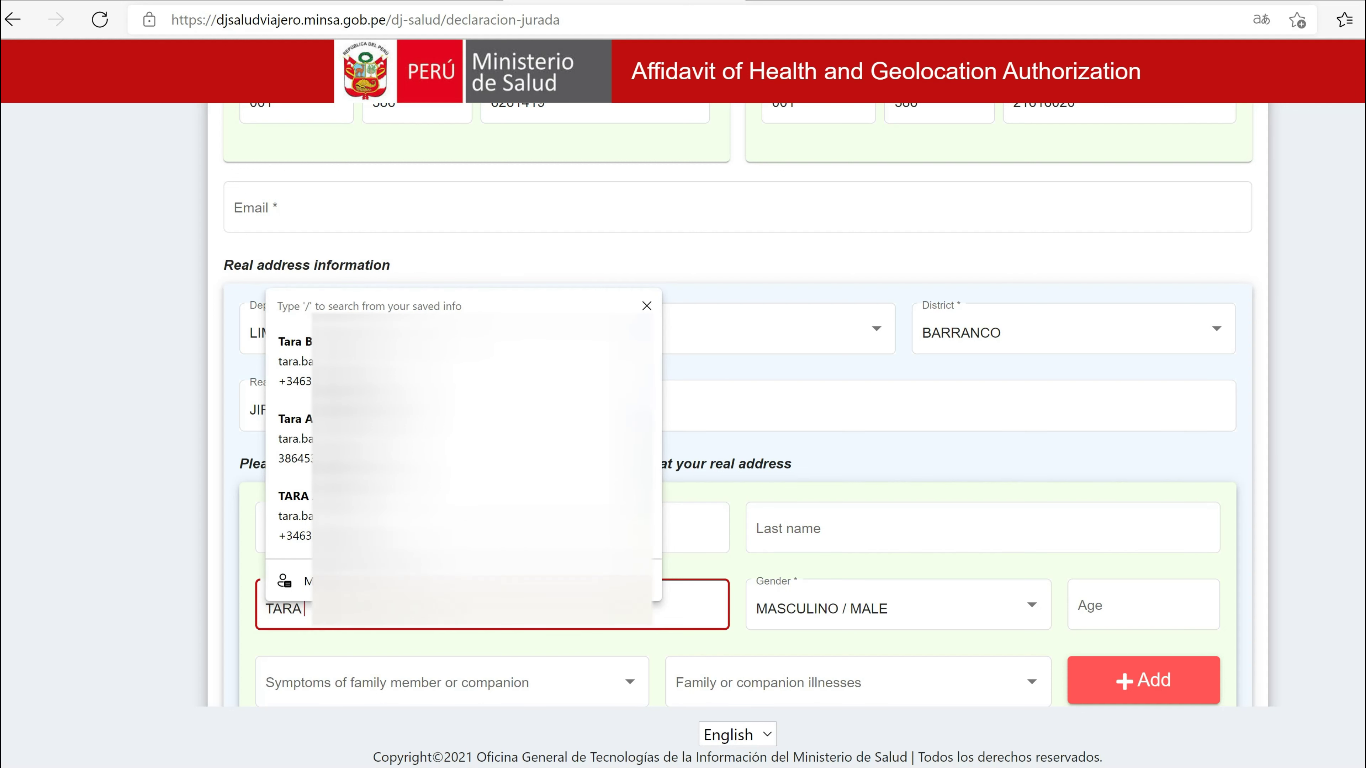
key(Down)
key(Down)
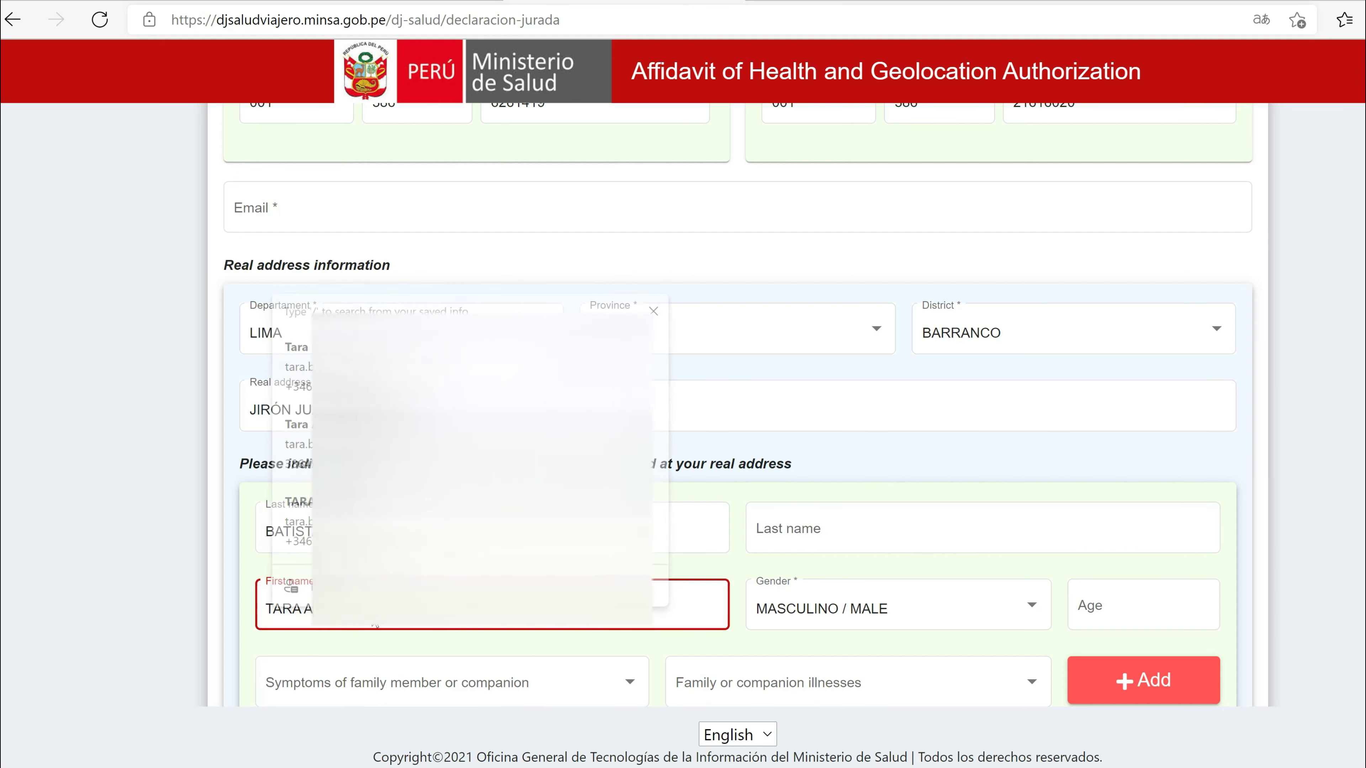
key(Return)
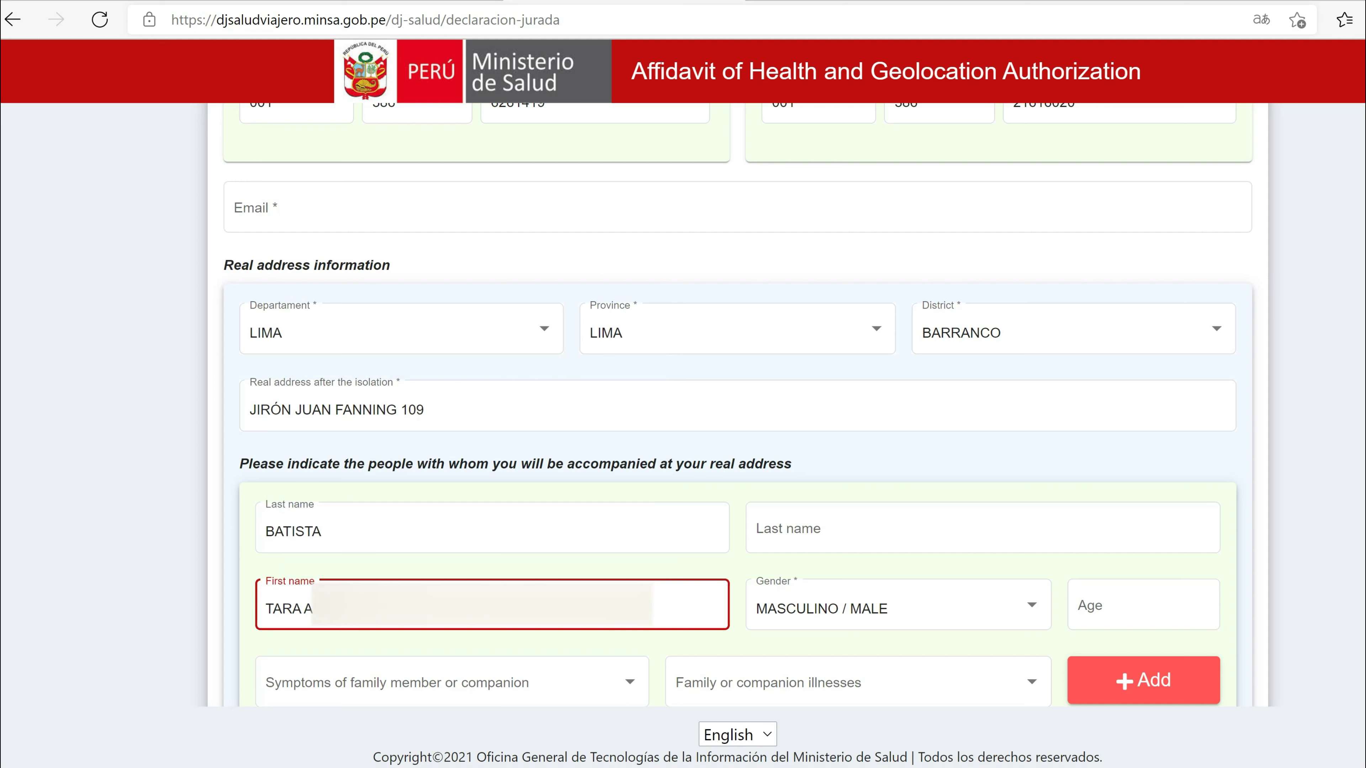
Step: Set the companion's gender to FEMENINO / FEMALE and age 39, then add them
click(846, 613)
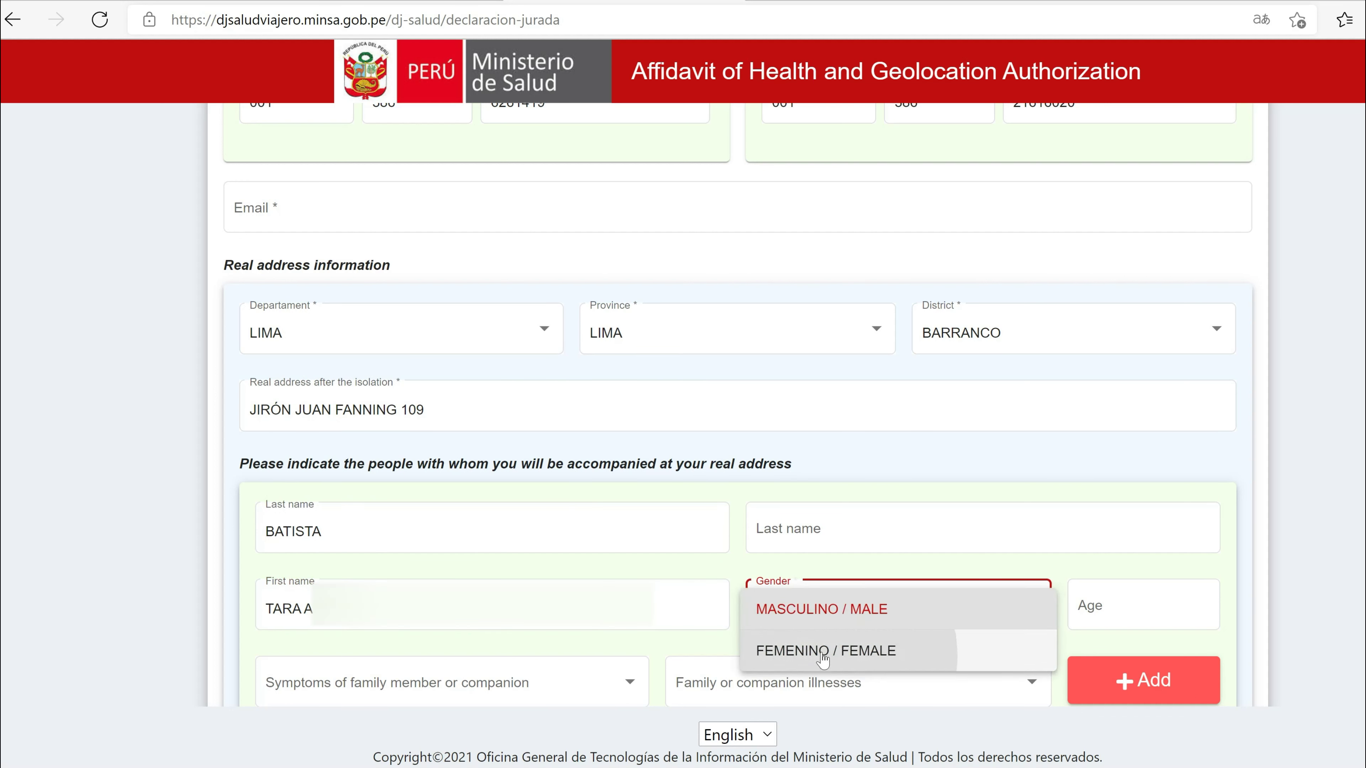
click(912, 649)
click(1086, 603)
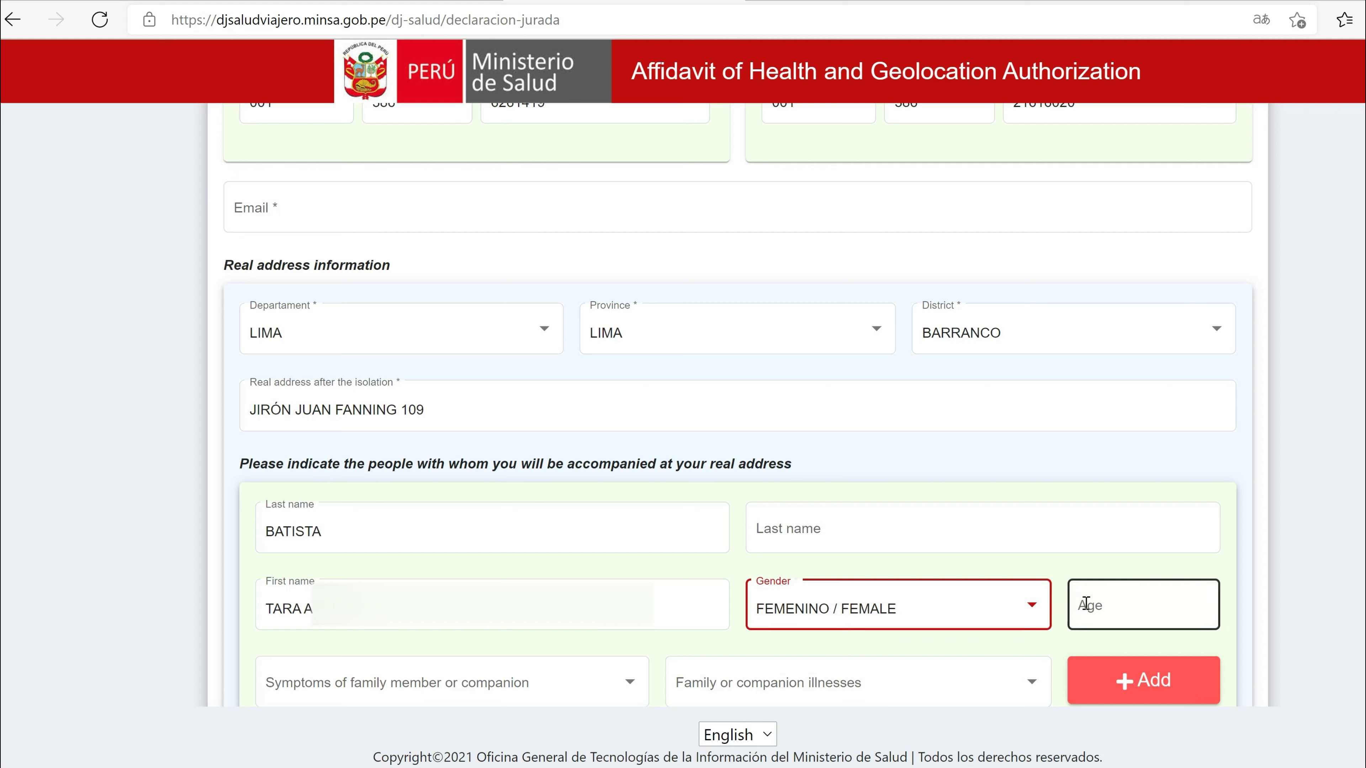
text(3)
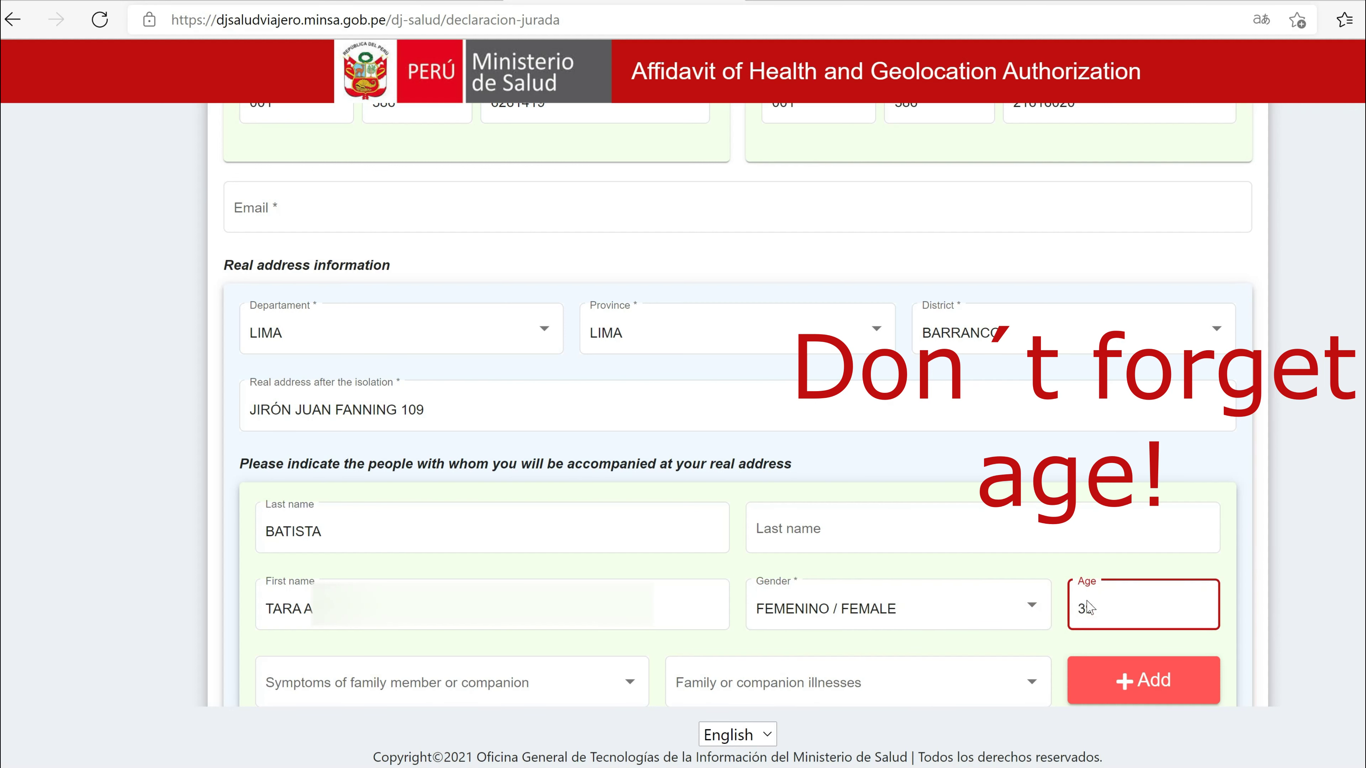
text(9)
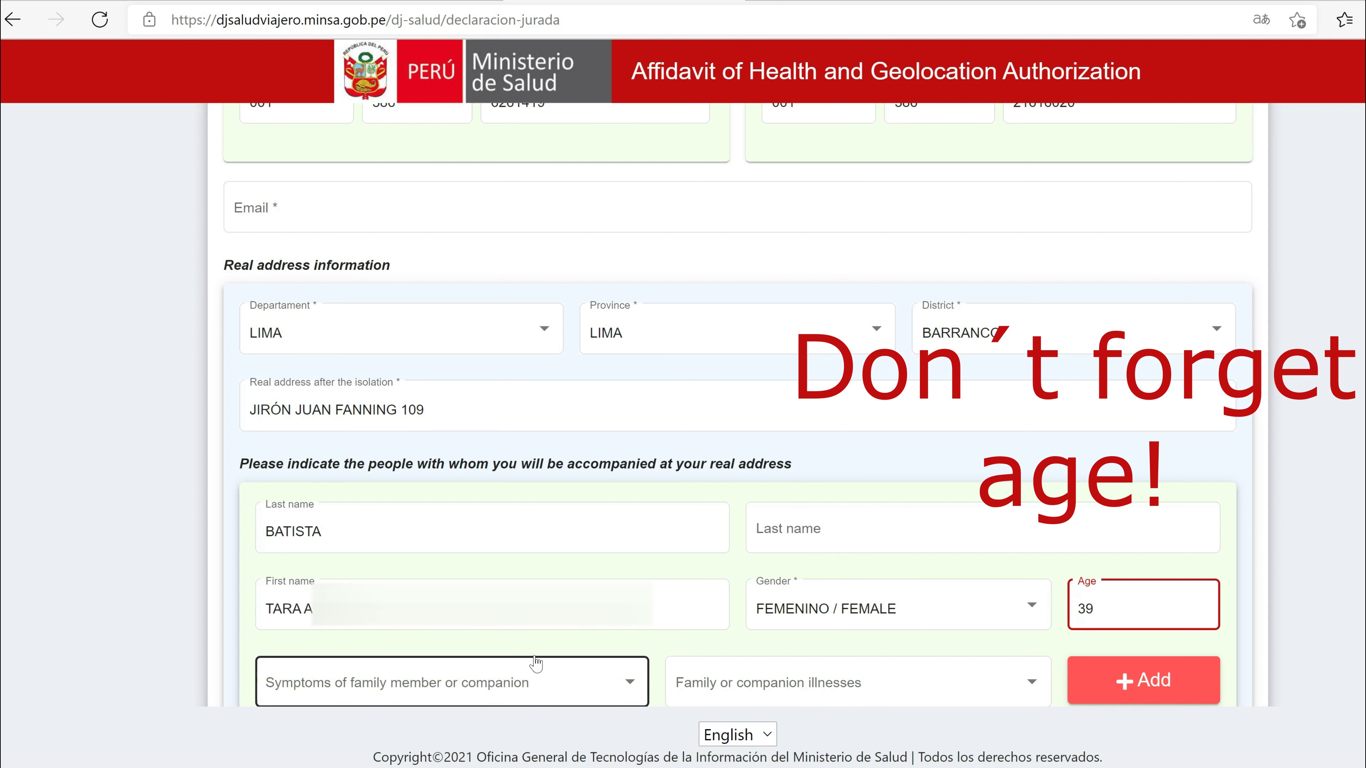
scroll(532, 670, down, 4)
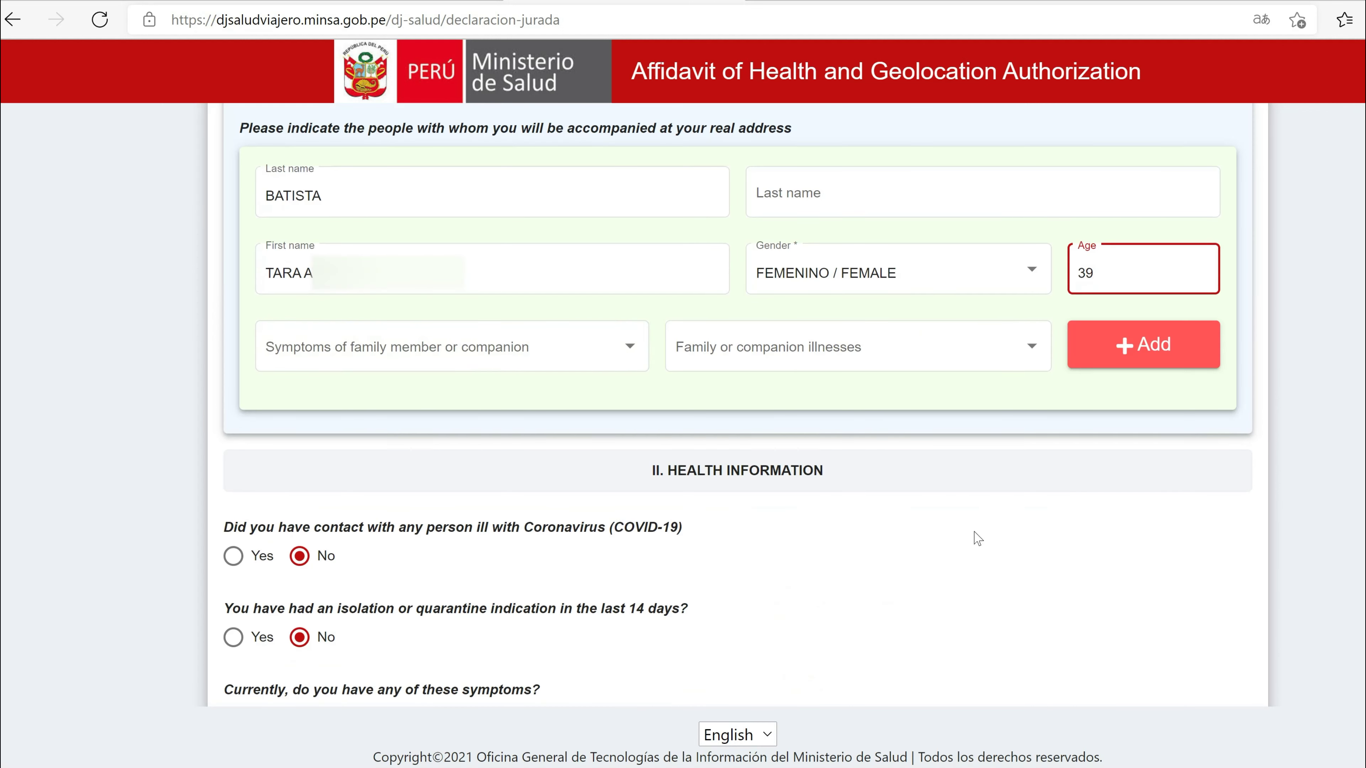
click(1146, 358)
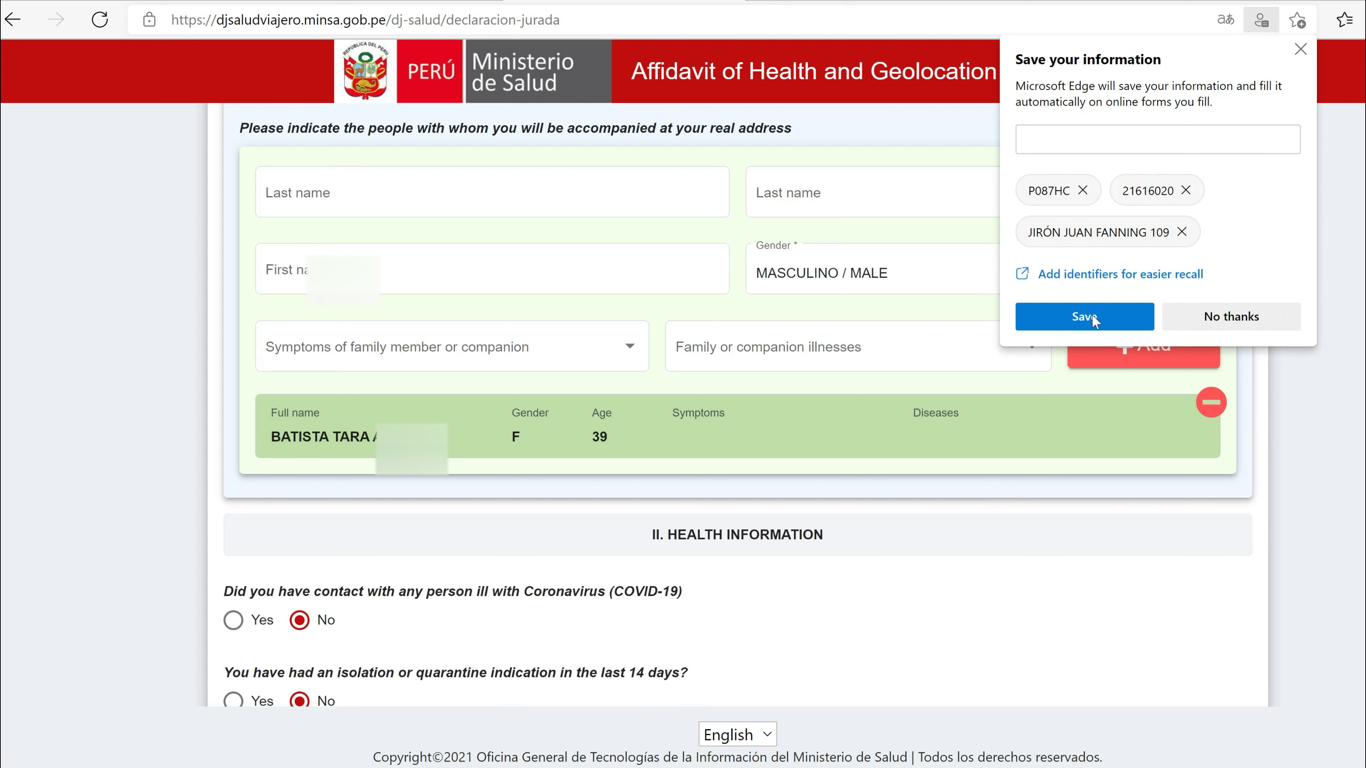
Step: Dismiss the browser's save-information popup and tick the geolocation and sworn-data checkboxes
click(1300, 52)
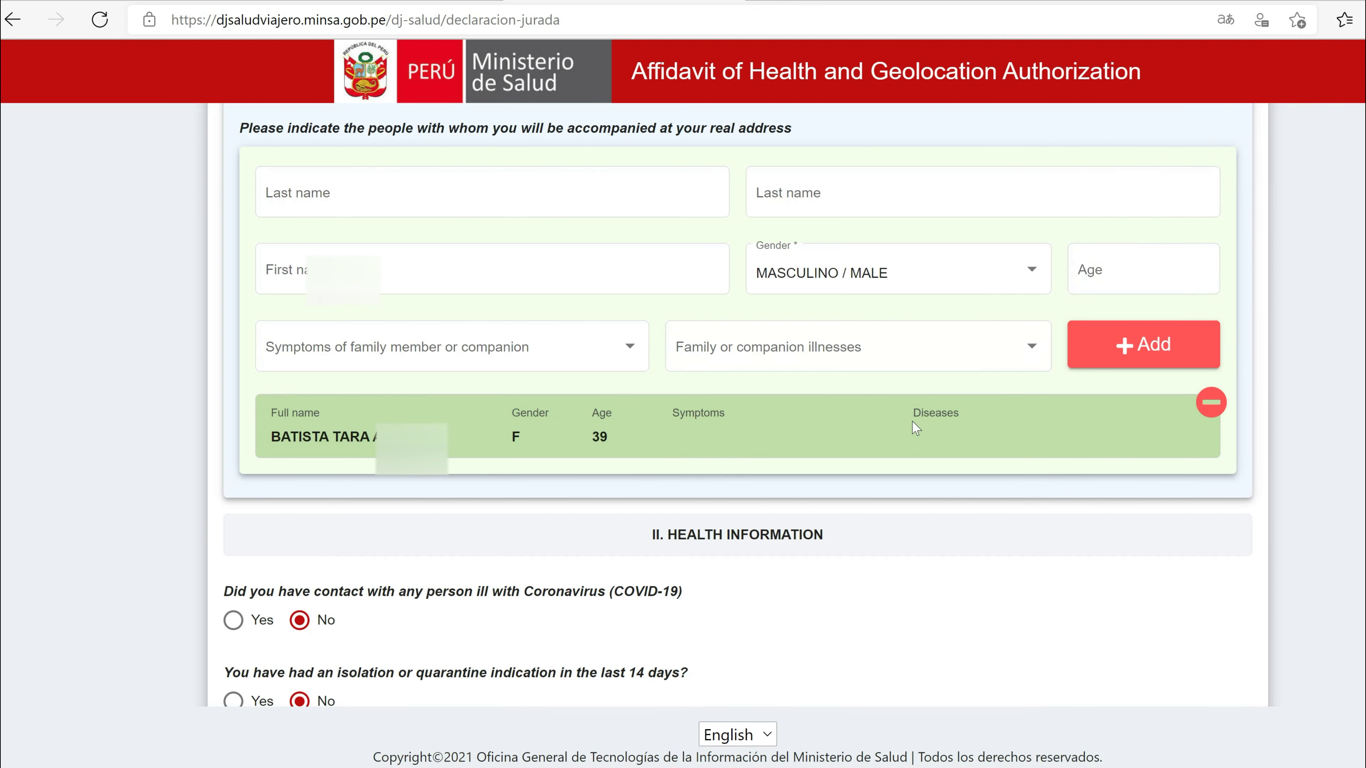
scroll(916, 428, down, 4)
scroll(915, 428, down, 4)
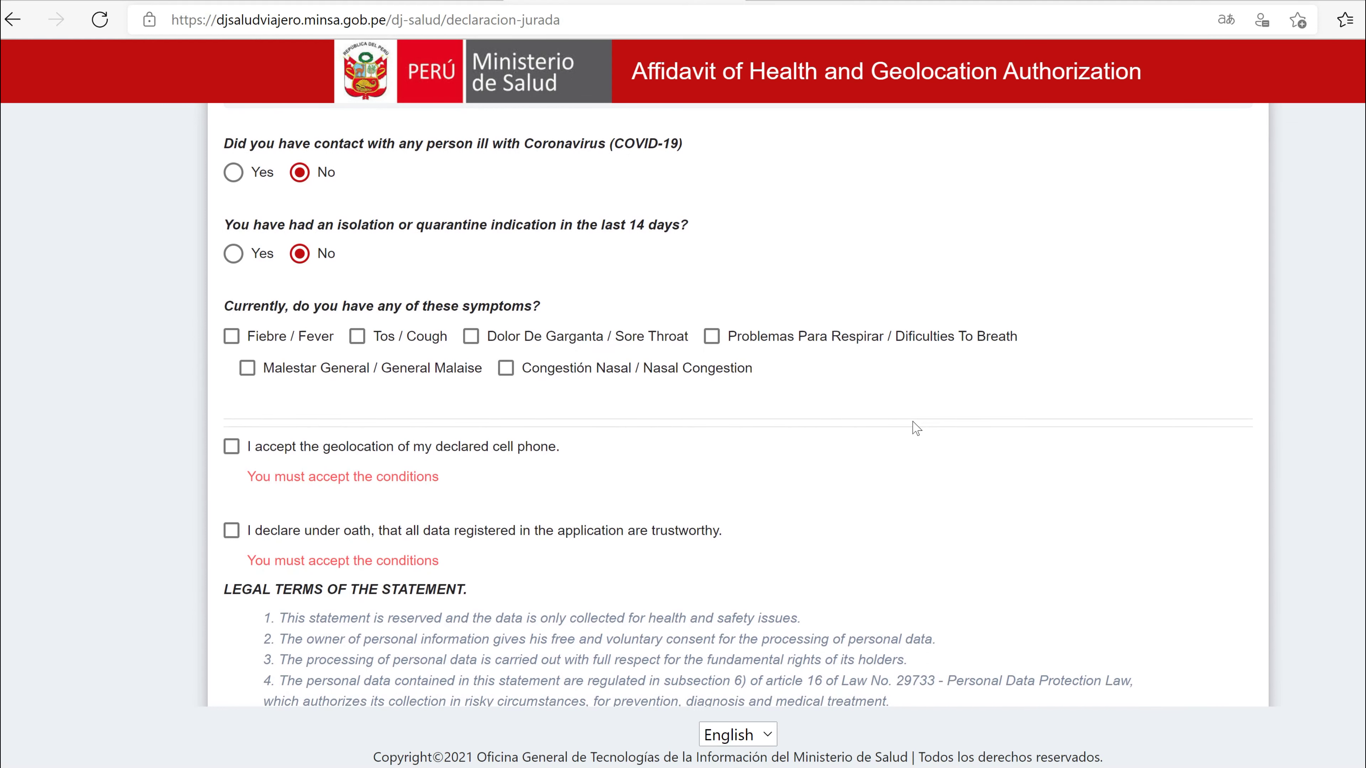
scroll(916, 427, down, 2)
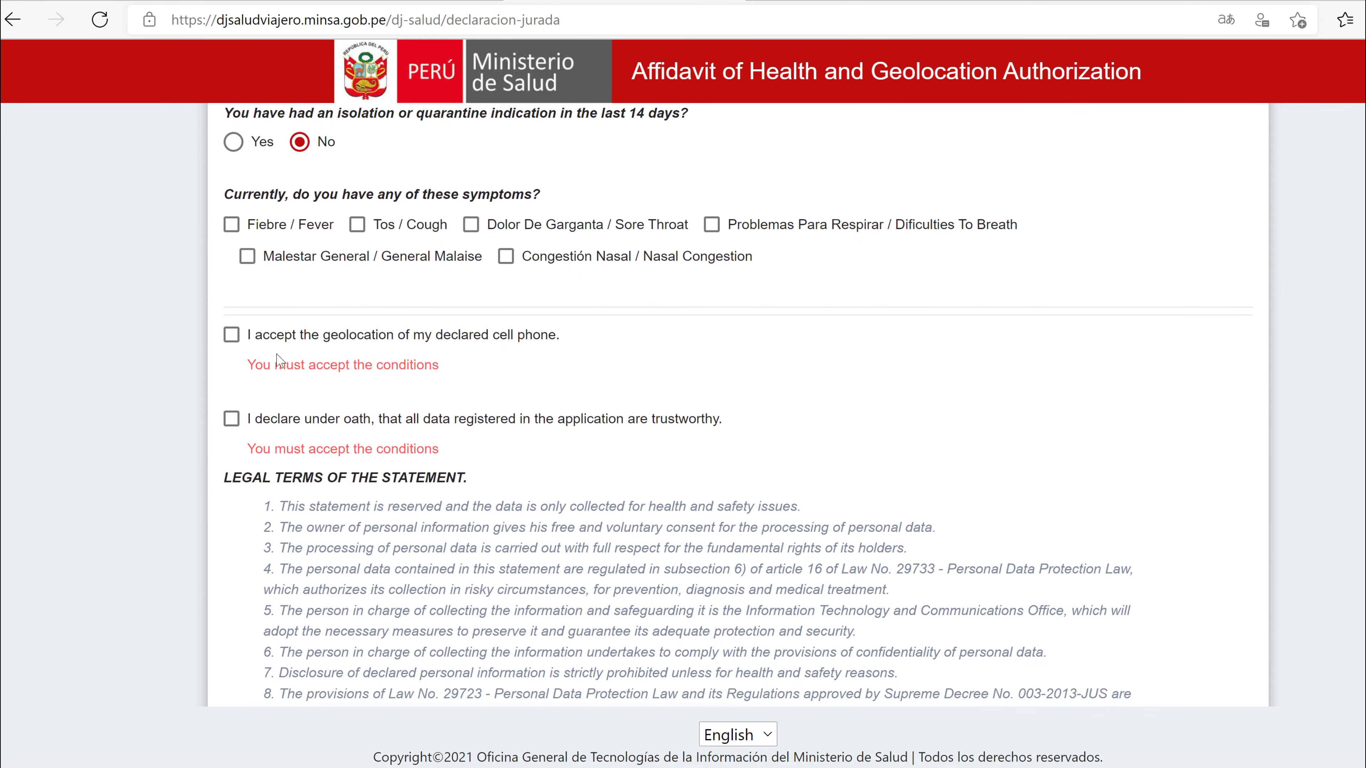
click(230, 344)
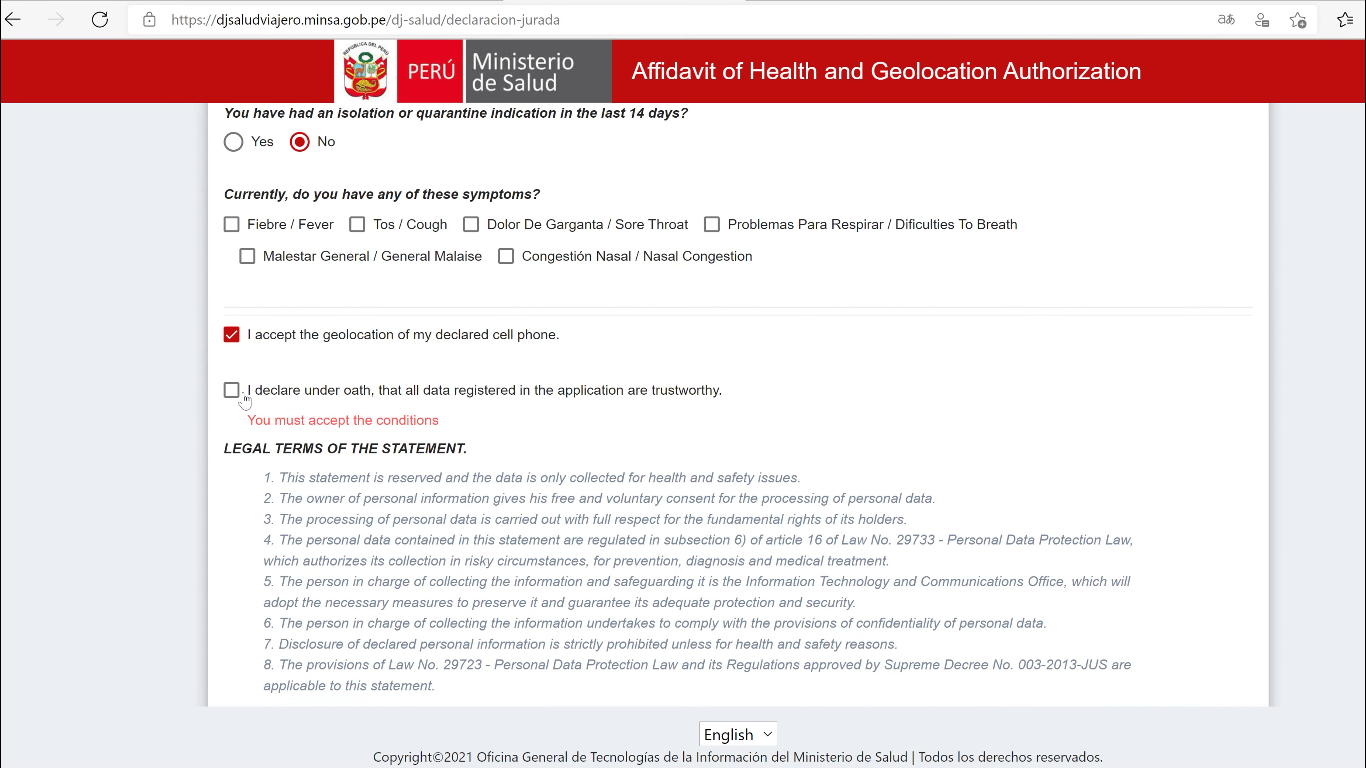
click(232, 391)
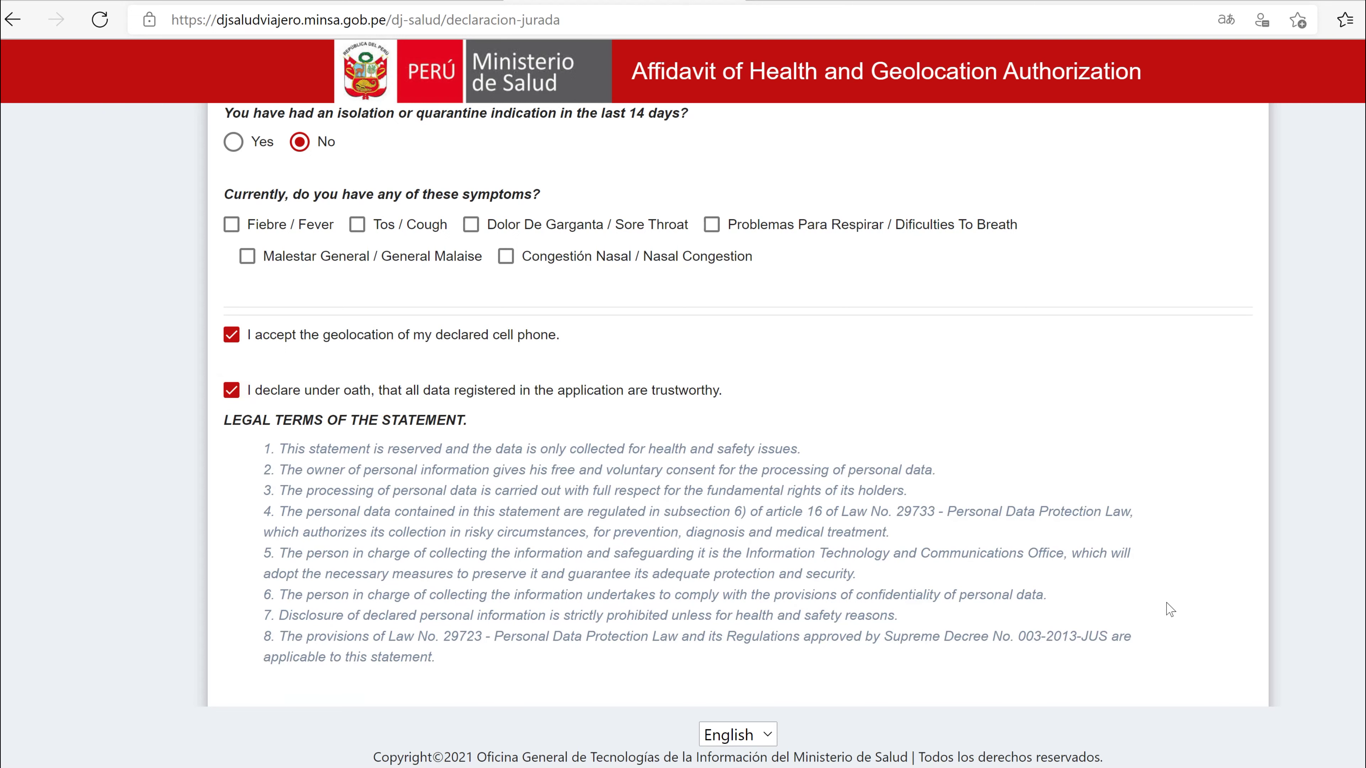
Step: Re-tick the geolocation consent and sworn-data declaration checkboxes
scroll(1170, 609, down, 3)
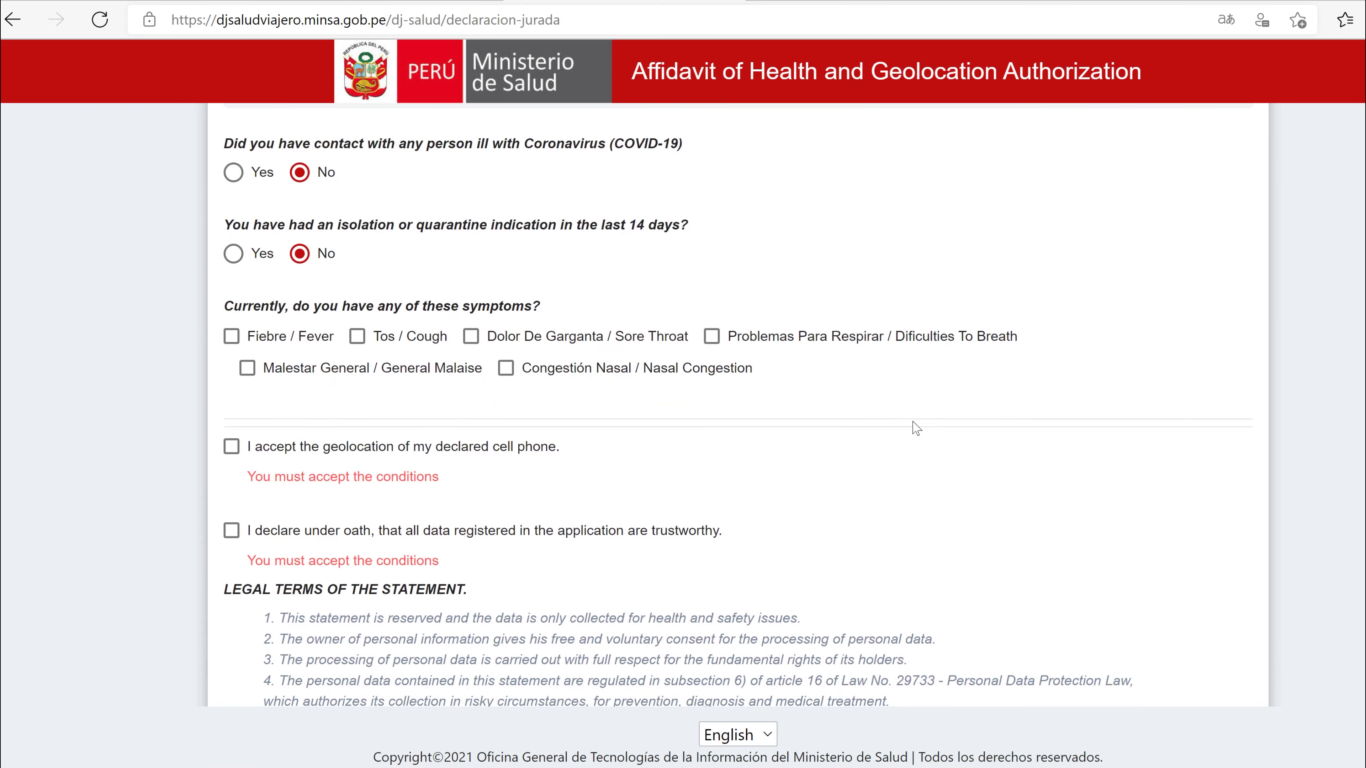
scroll(917, 429, down, 2)
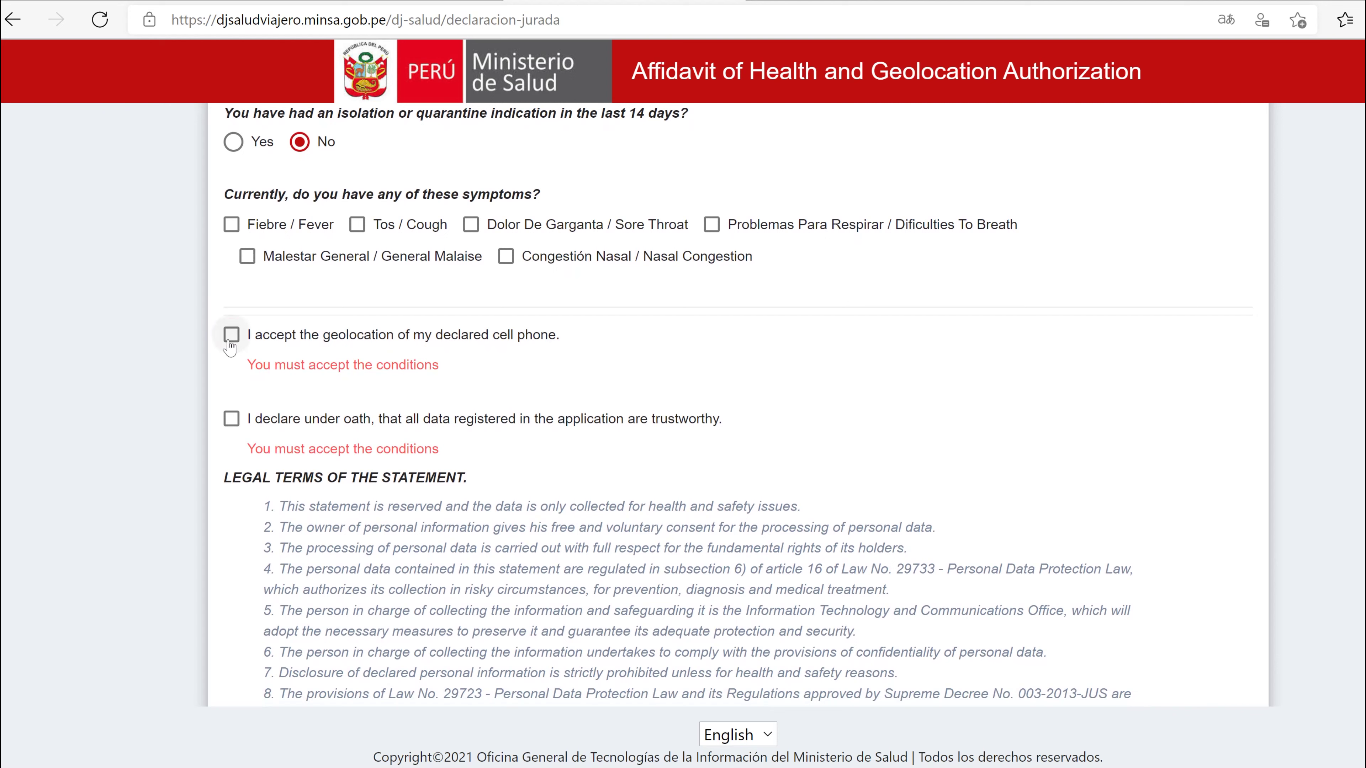
click(230, 338)
click(231, 390)
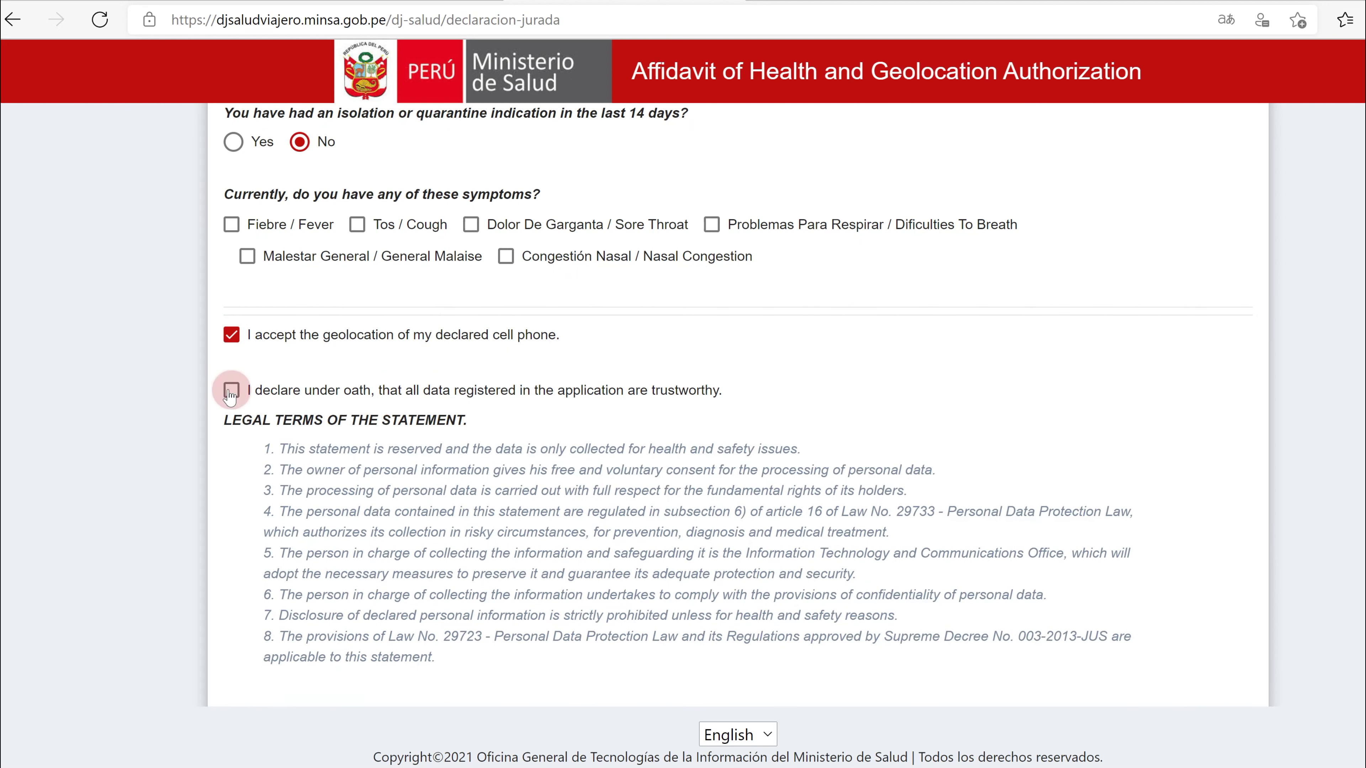
scroll(1170, 609, down, 3)
Step: Enter the contact email, register the affidavit, and review the generated health declaration
click(393, 209)
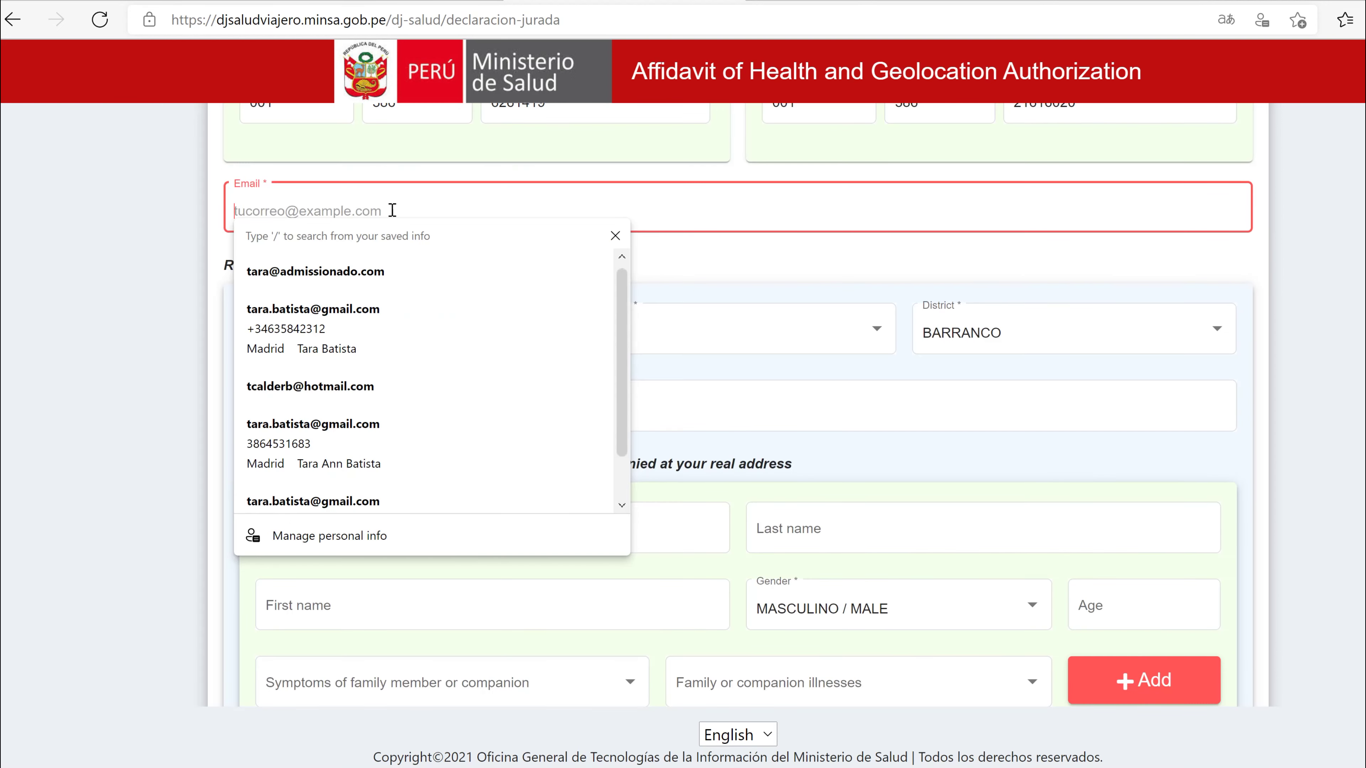
text(CHRISTOPHER)
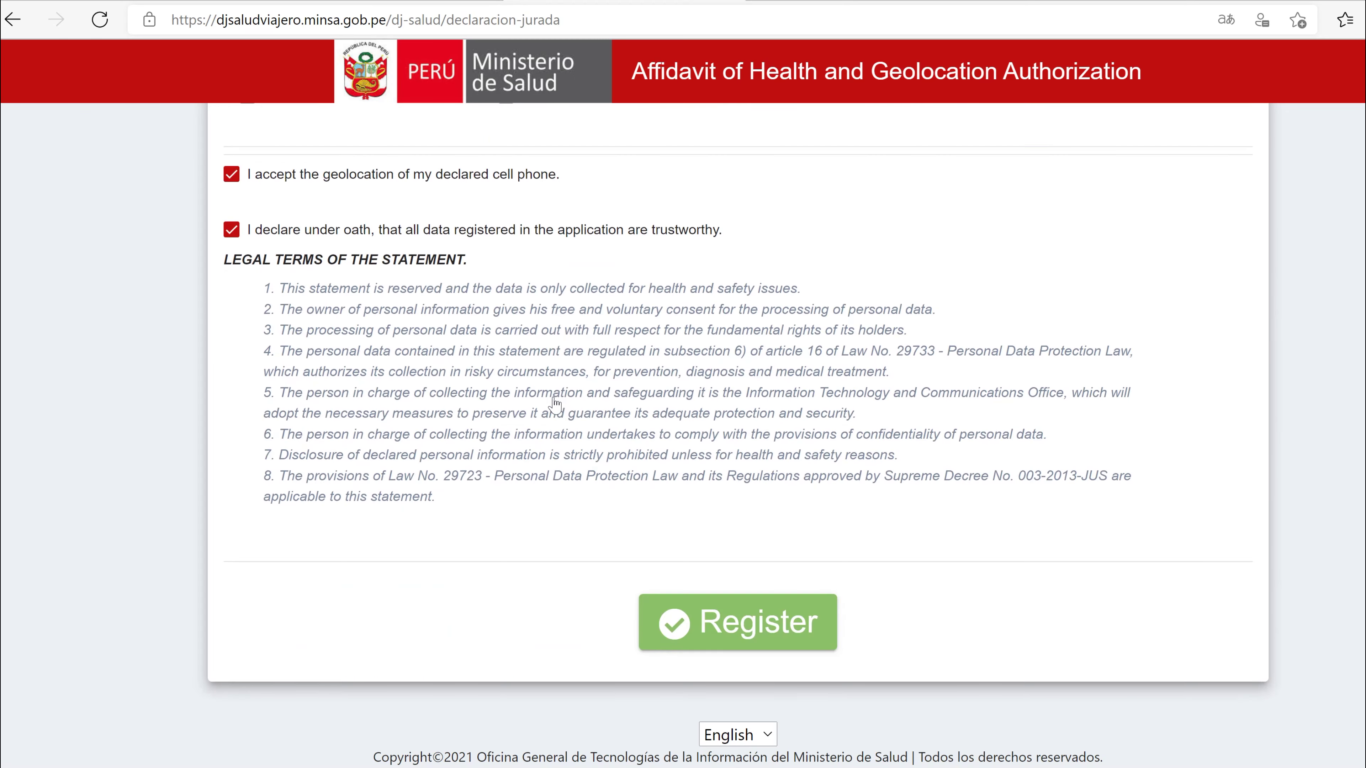
click(751, 637)
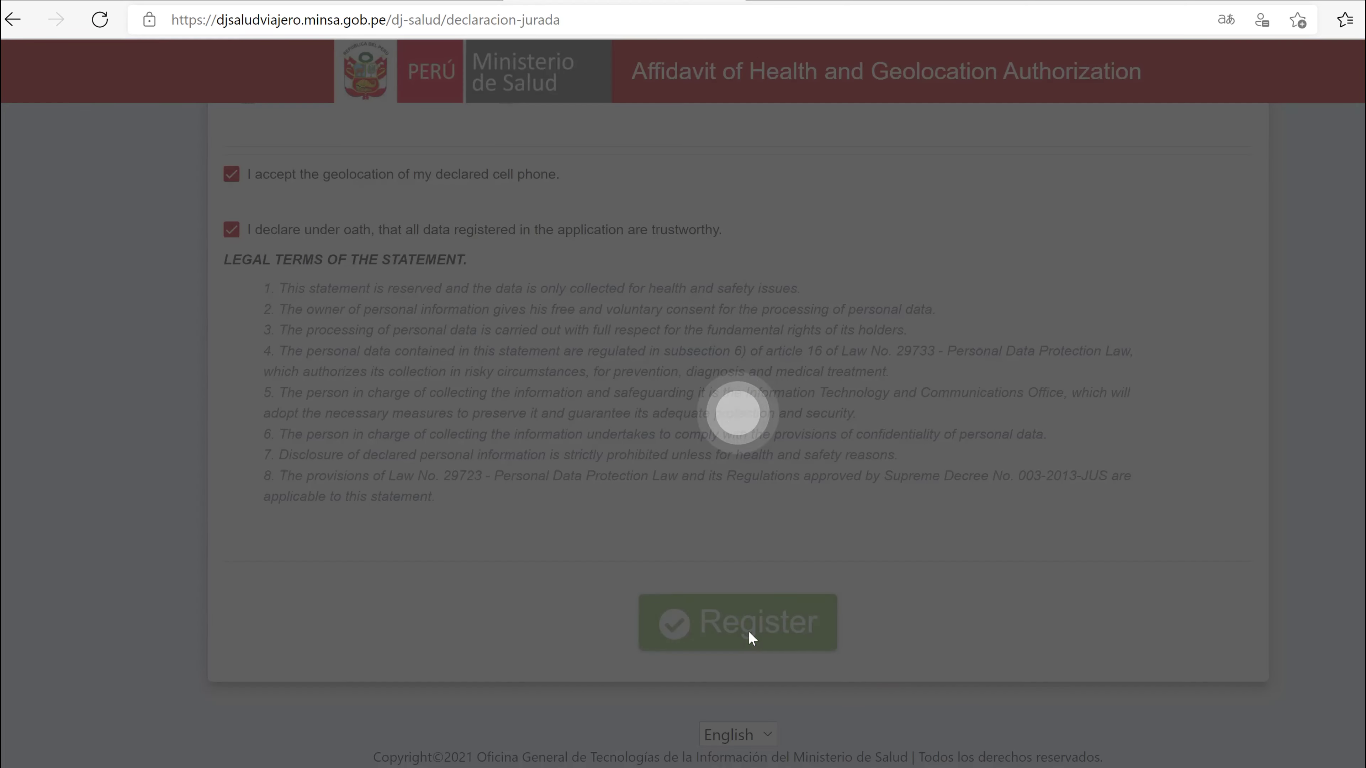
scroll(805, 530, down, 8)
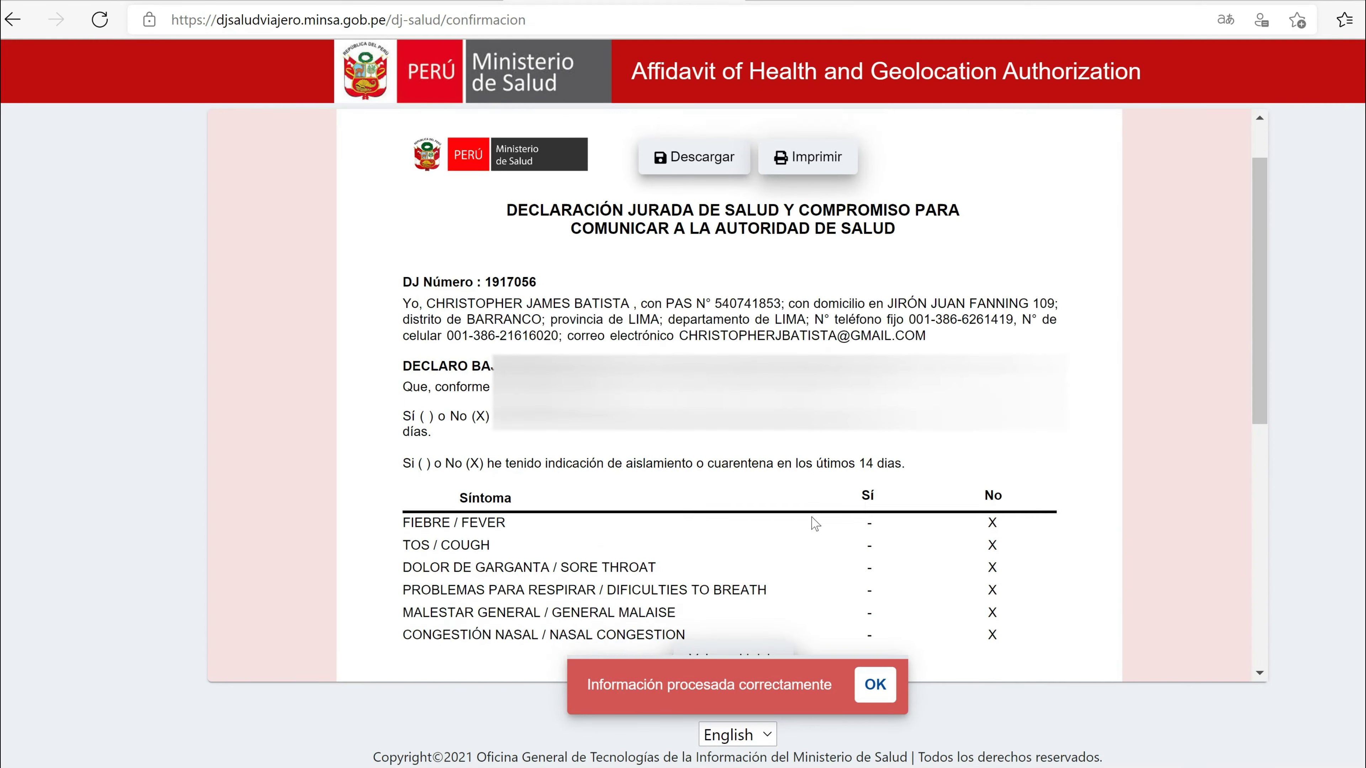
scroll(815, 525, up, 3)
scroll(815, 524, up, 3)
scroll(667, 173, down, 3)
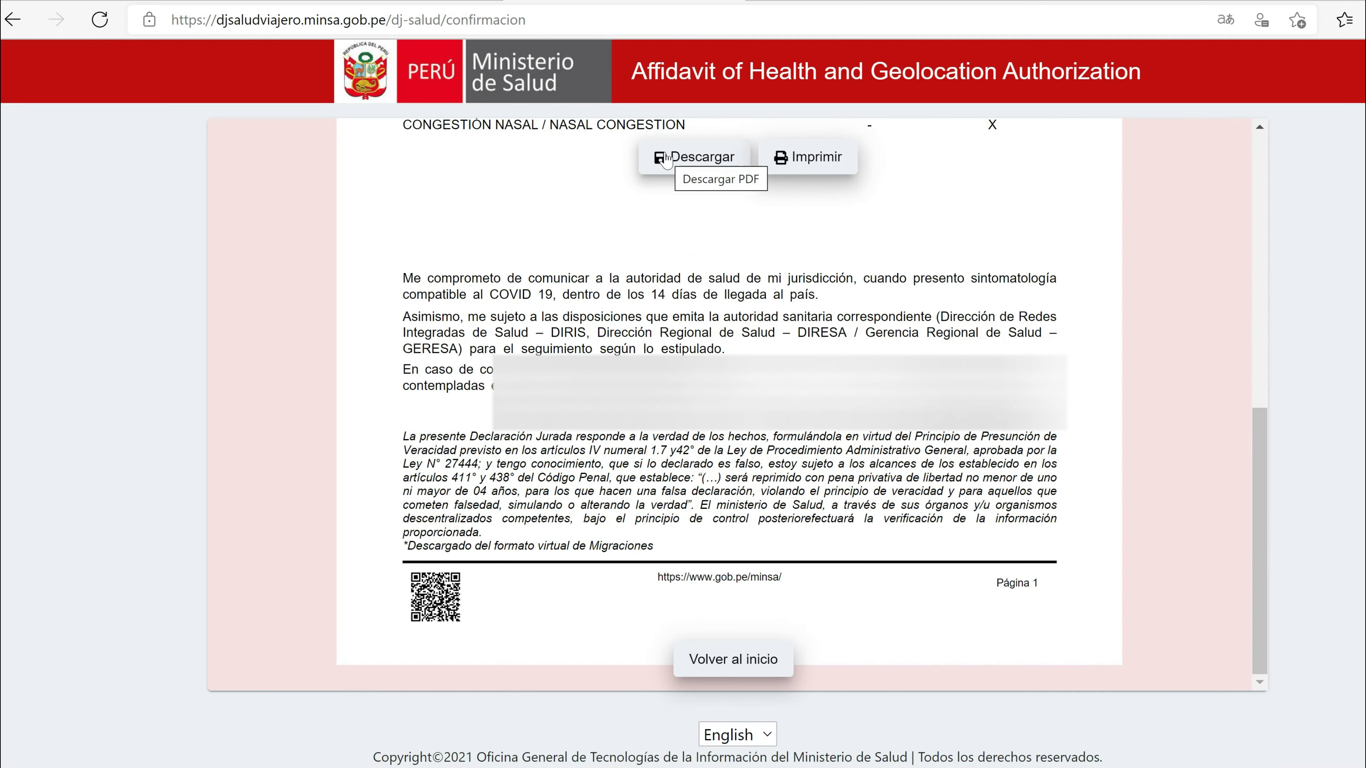